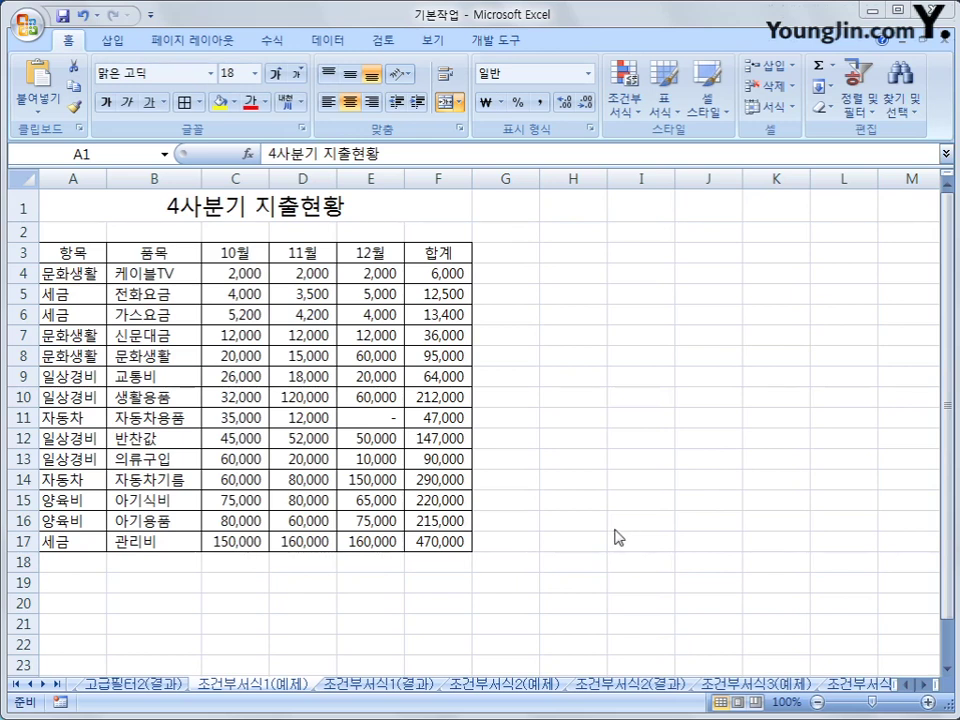
pyautogui.moveTo(80, 273); pyautogui.dragTo(423, 545)
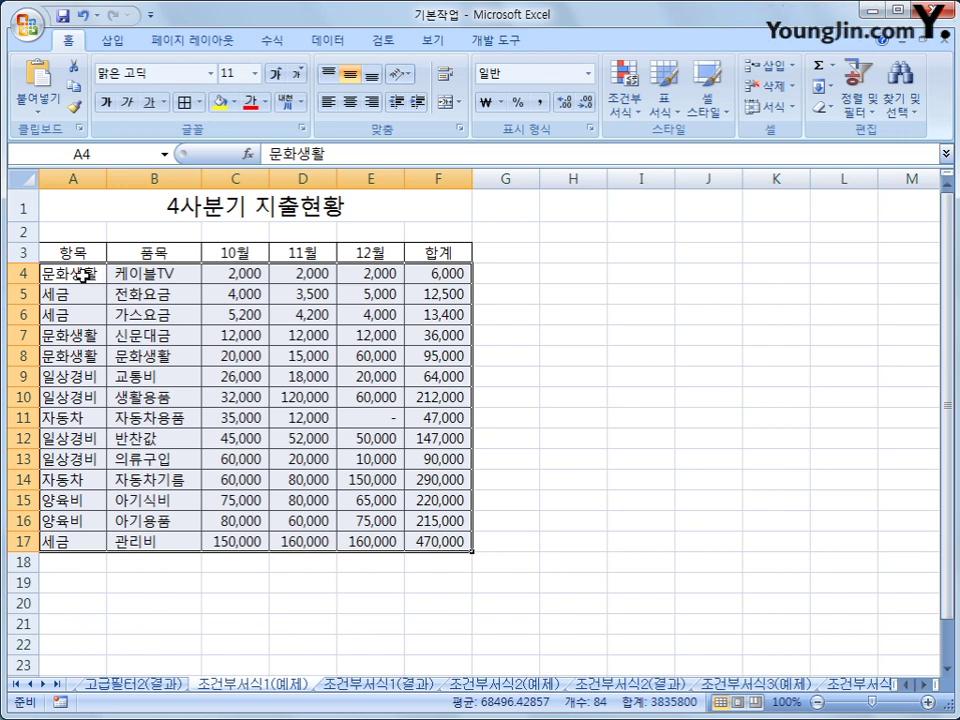
pyautogui.moveTo(90, 277)
pyautogui.mouseDown()
pyautogui.moveTo(255, 386)
pyautogui.moveTo(439, 544)
pyautogui.moveTo(113, 330)
pyautogui.moveTo(91, 276)
pyautogui.mouseUp()
pyautogui.click(439, 544)
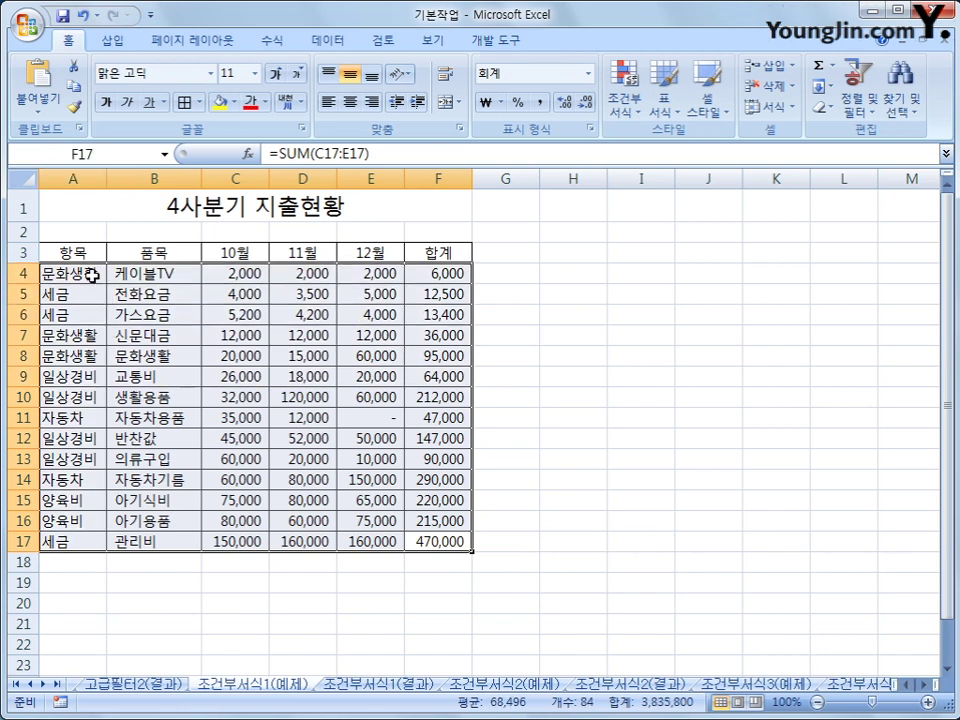
pyautogui.click(91, 276)
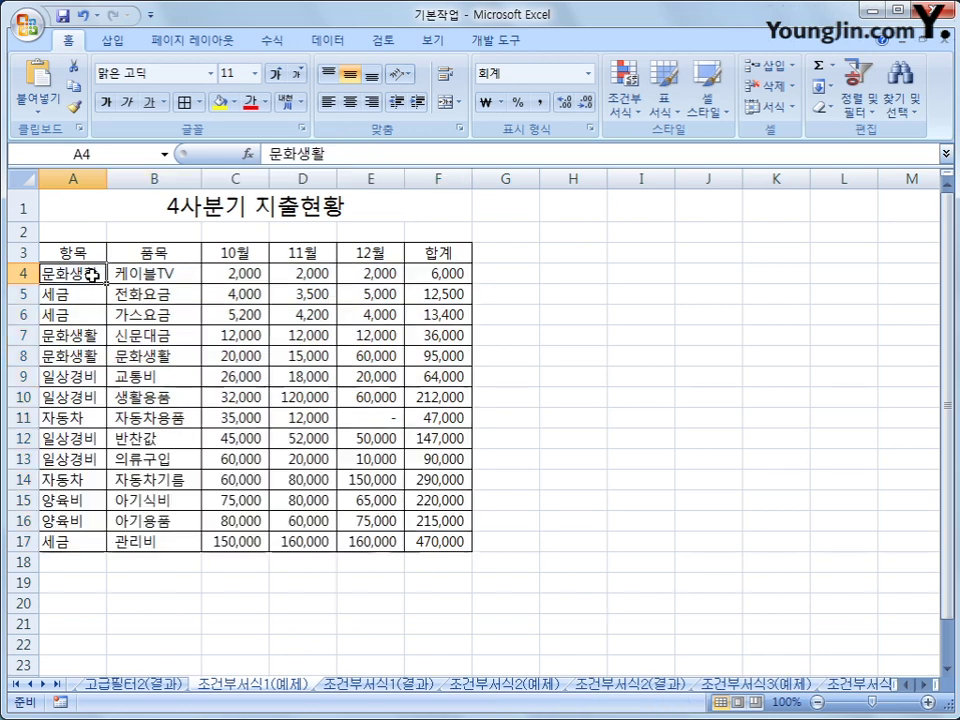
pyautogui.moveTo(79, 252); pyautogui.dragTo(420, 249)
pyautogui.click(78, 276)
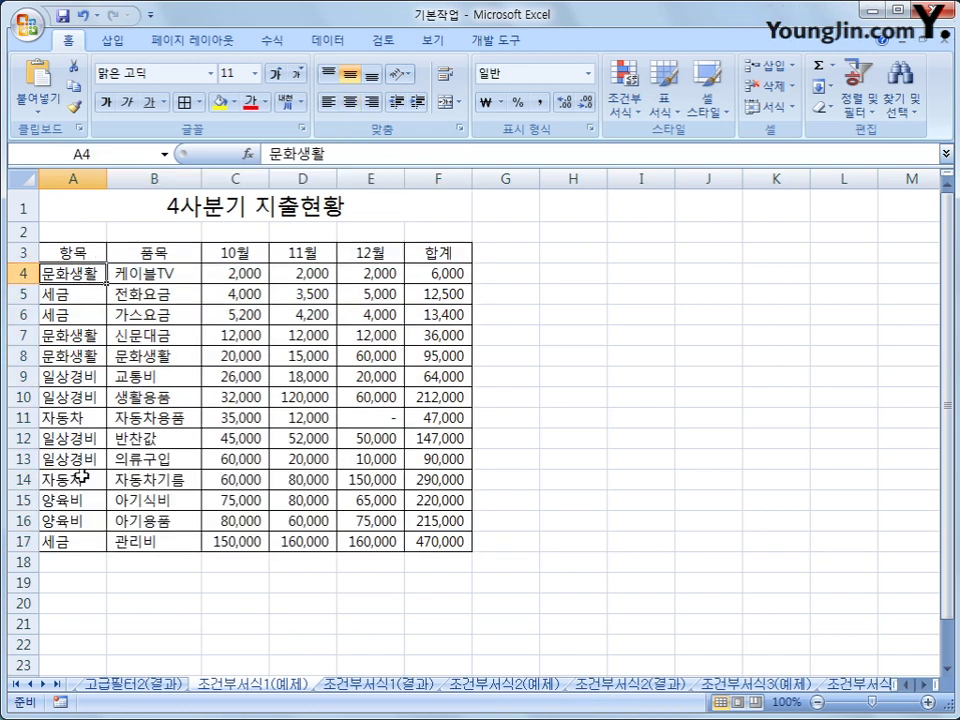
# Step: Start a new conditional formatting rule for A4:F17 that uses a formula to determine which cells to format
pyautogui.moveTo(58, 273); pyautogui.dragTo(421, 537)
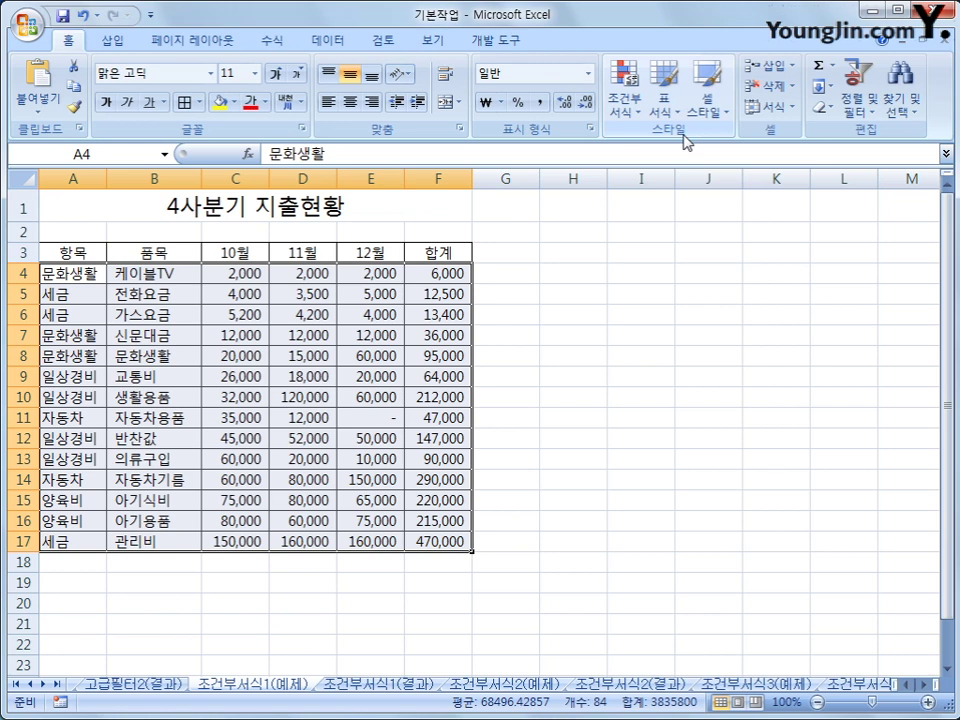
pyautogui.click(630, 108)
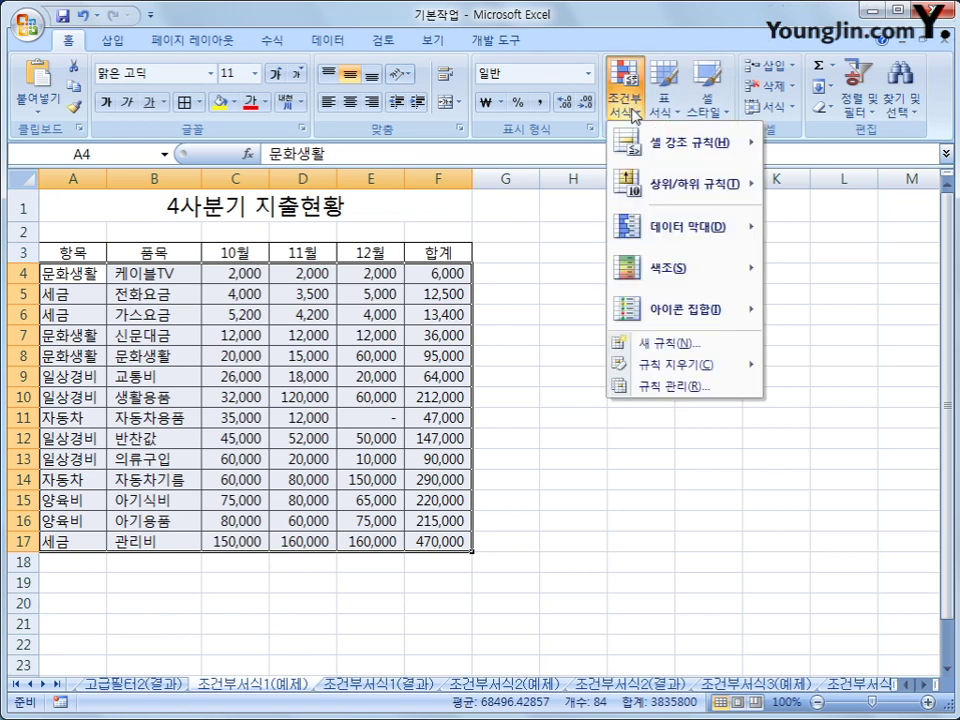
pyautogui.click(686, 346)
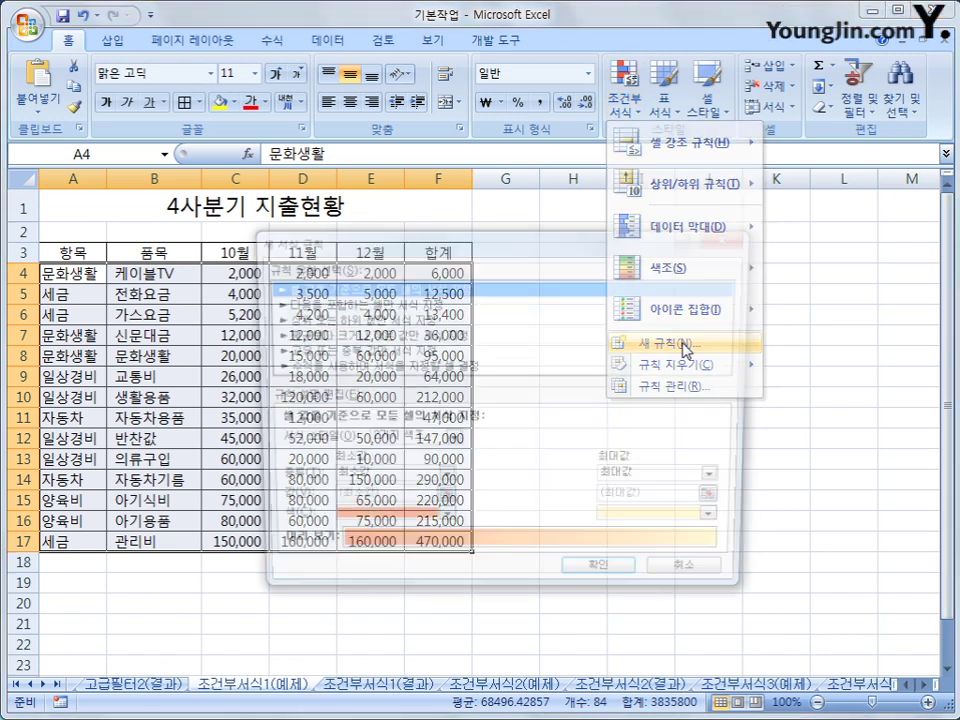
pyautogui.moveTo(504, 254); pyautogui.dragTo(584, 197)
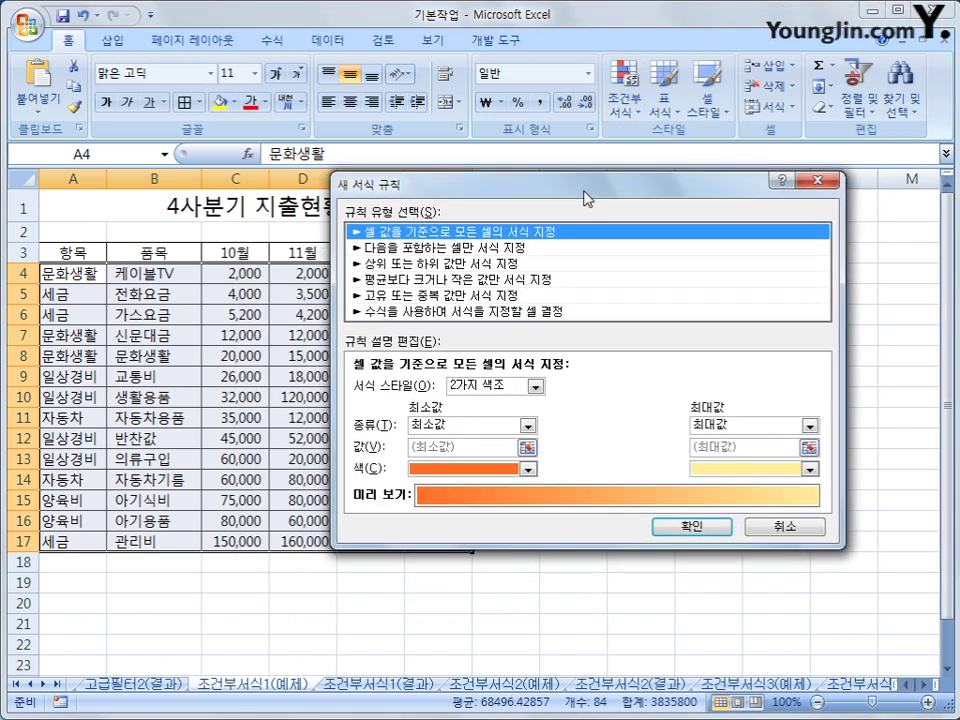
pyautogui.click(565, 311)
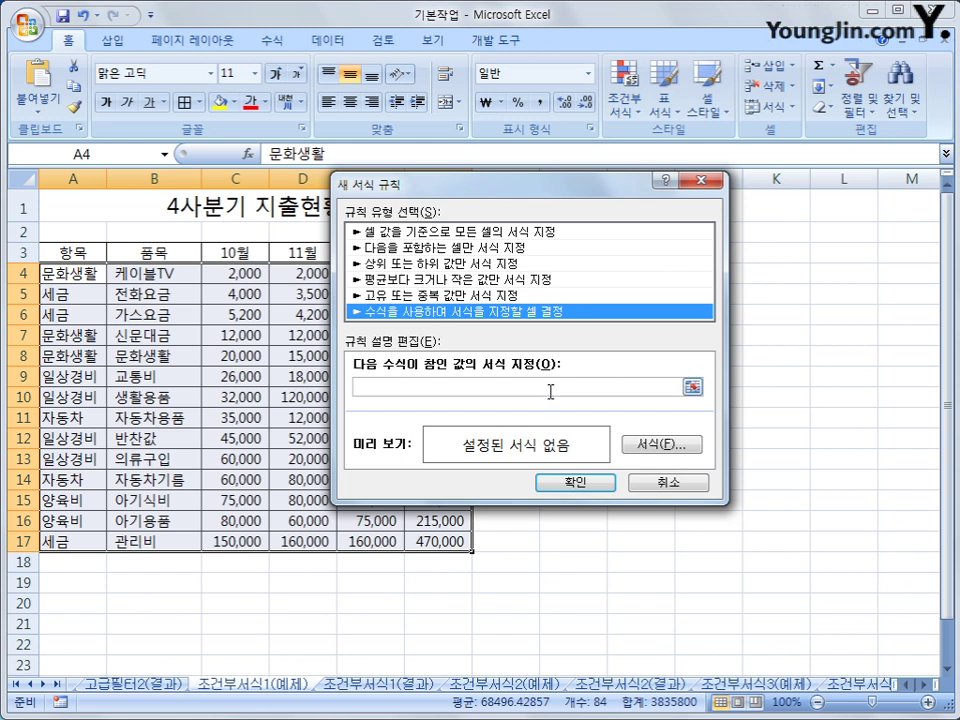
# Step: Enter the rule formula =$A4="문화생활", with only the column reference absolute
pyautogui.click(432, 385)
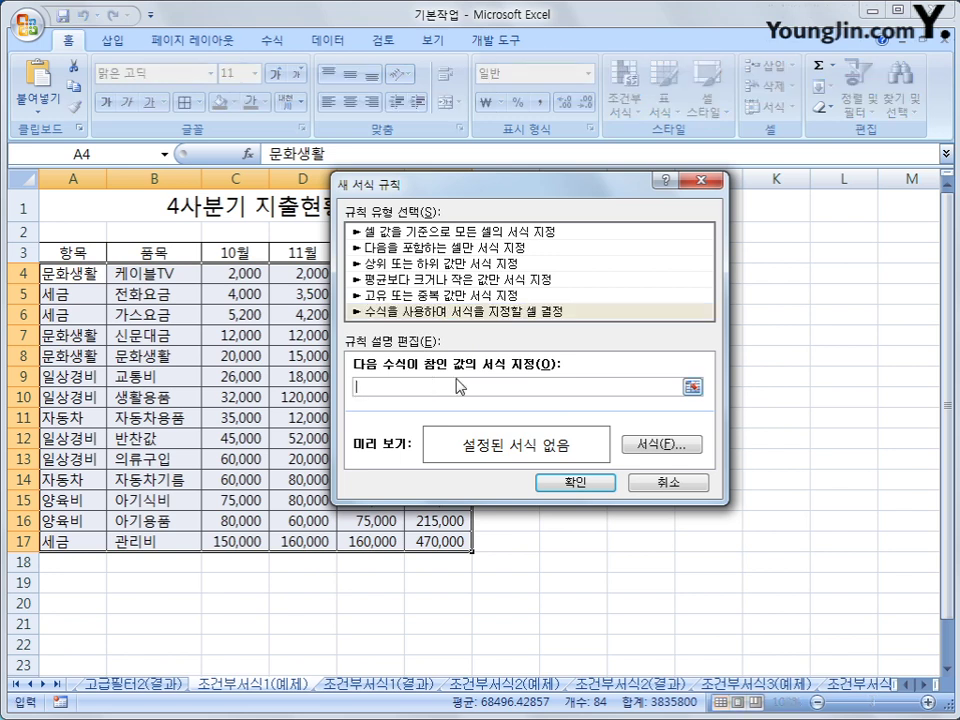
pyautogui.write('ㅋ')
pyautogui.click(86, 274)
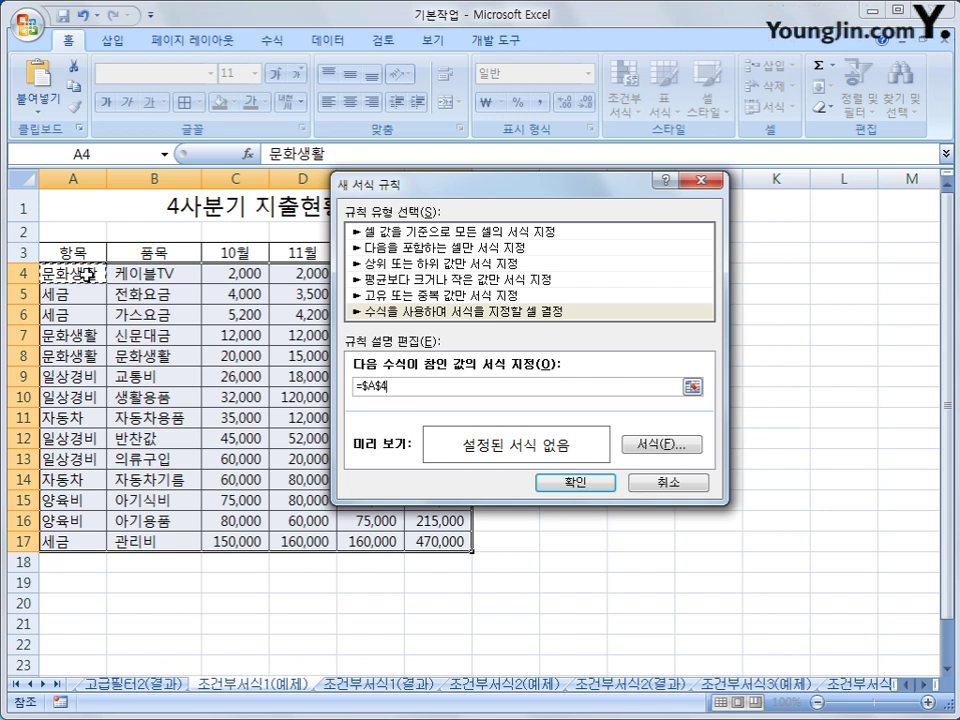
pyautogui.press('F4')
pyautogui.press('F4')
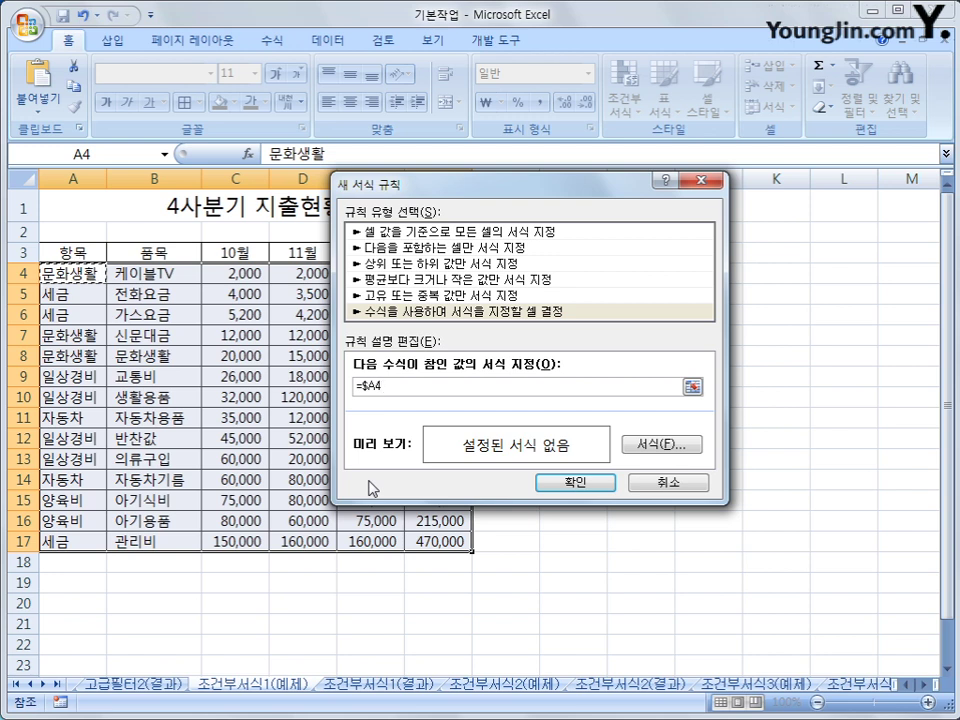
pyautogui.write('=')
pyautogui.write('"')
pyautogui.write('무')
pyautogui.press('BackSpace')
pyautogui.press('BackSpace')
pyautogui.write('문화생활')
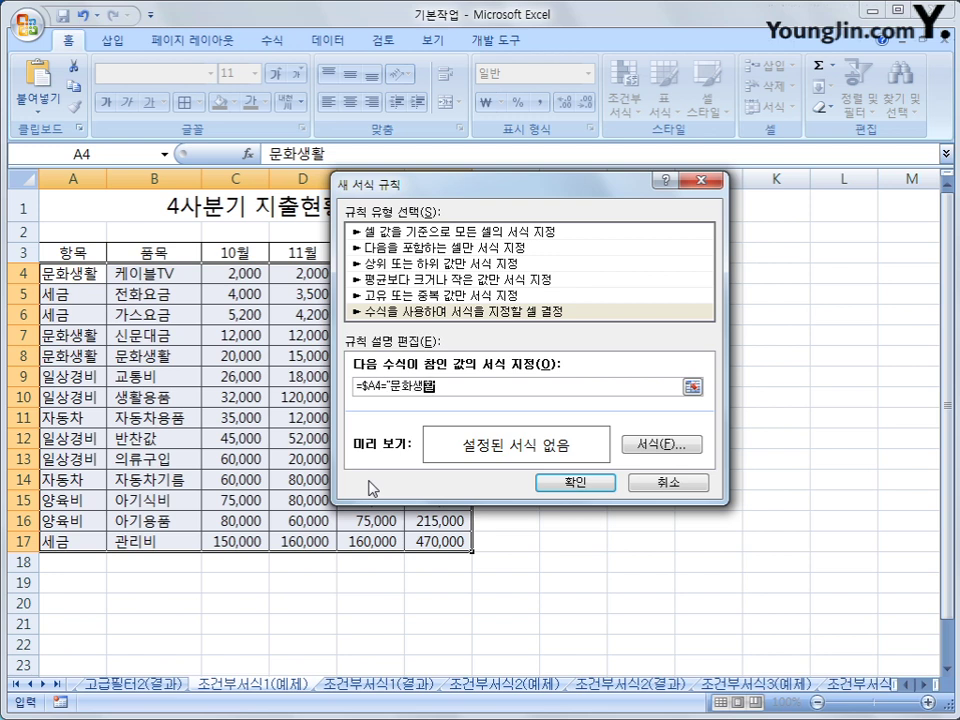
pyautogui.write('"')
# Step: Set the rule's font to bold italic (굵은 기울임꼴) in standard blue and apply the rule
pyautogui.click(657, 446)
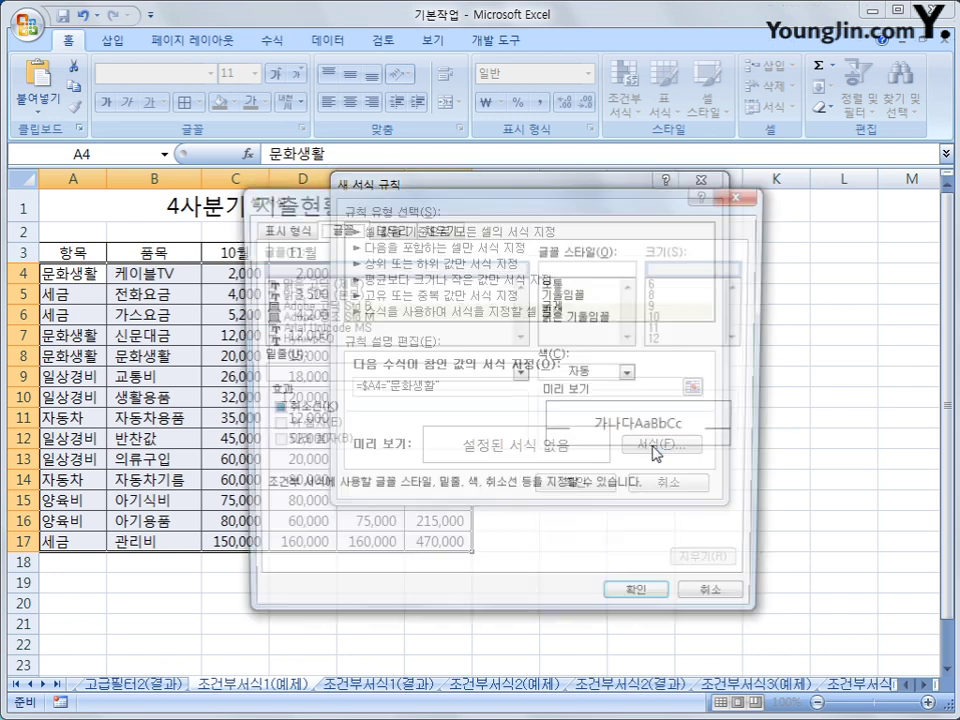
pyautogui.click(582, 318)
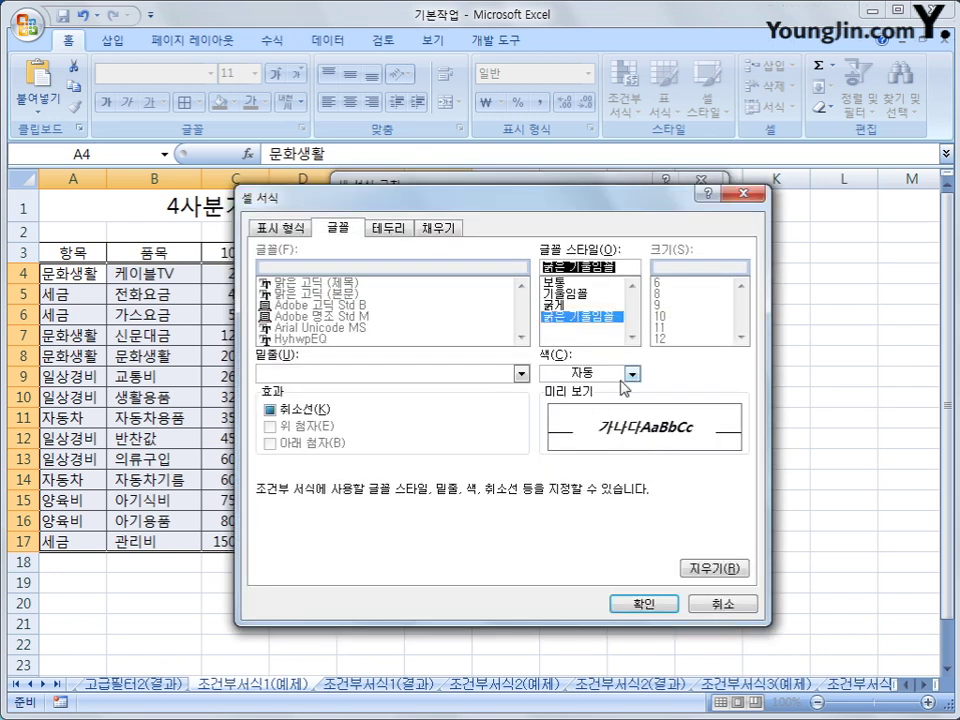
pyautogui.click(632, 374)
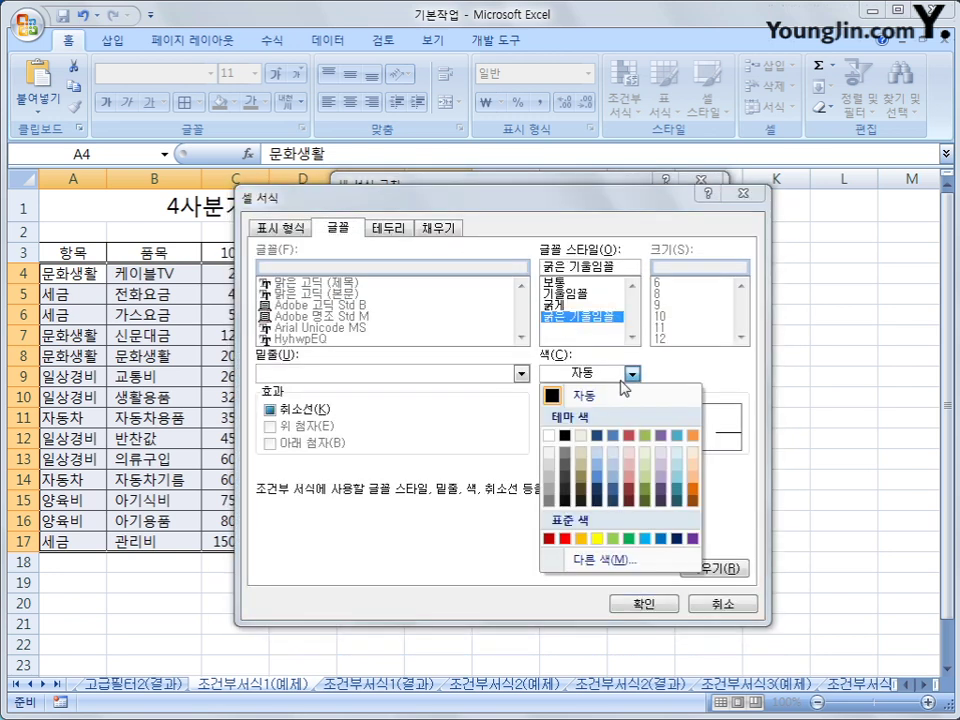
pyautogui.click(663, 542)
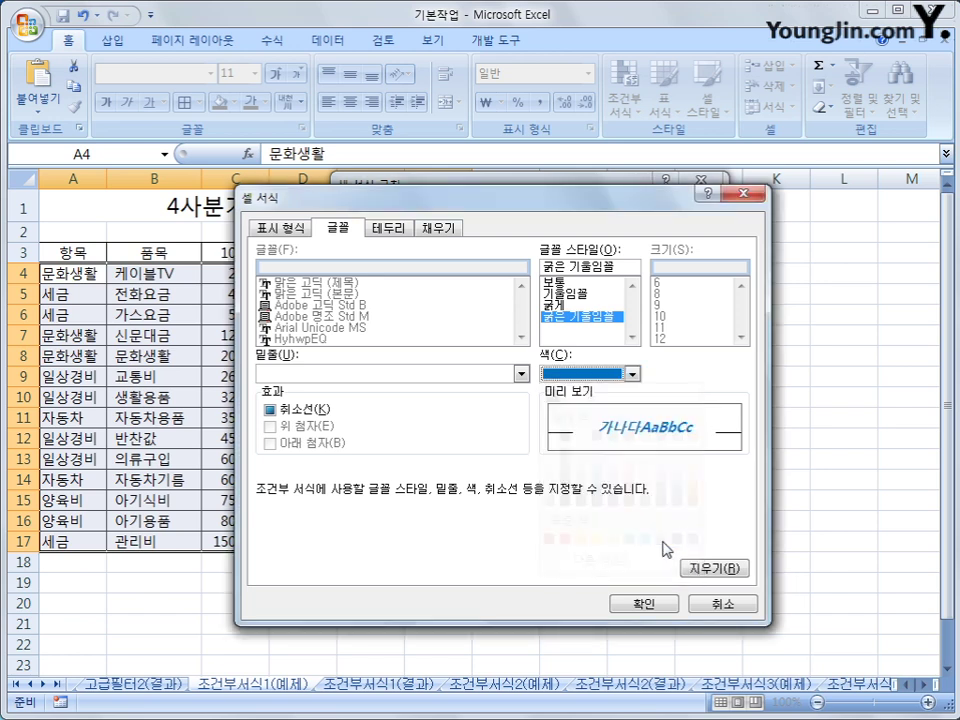
pyautogui.click(643, 606)
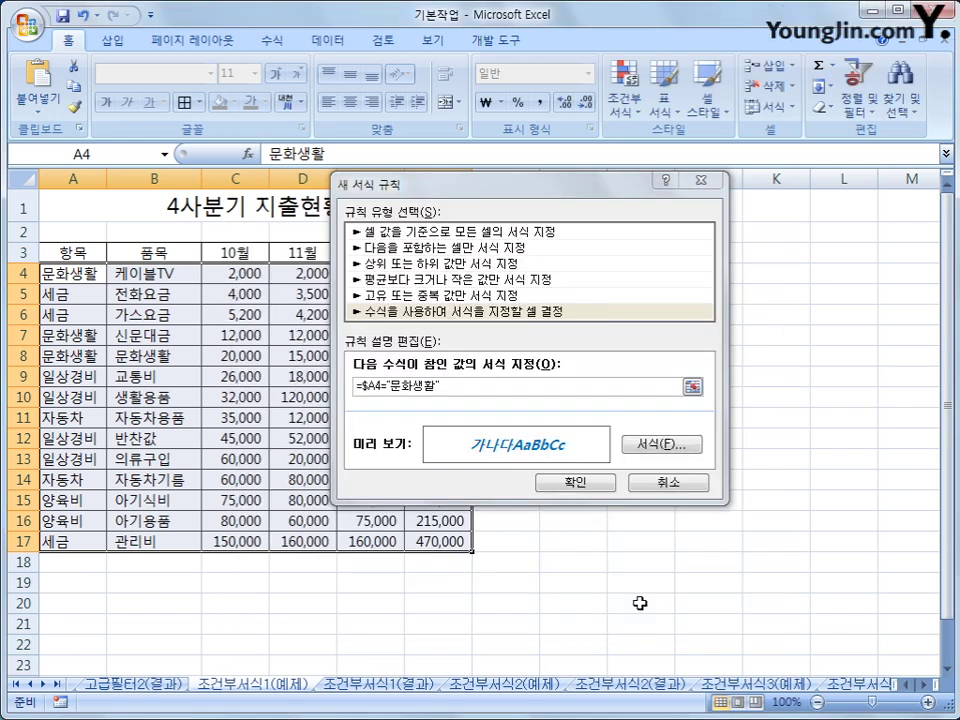
pyautogui.click(596, 483)
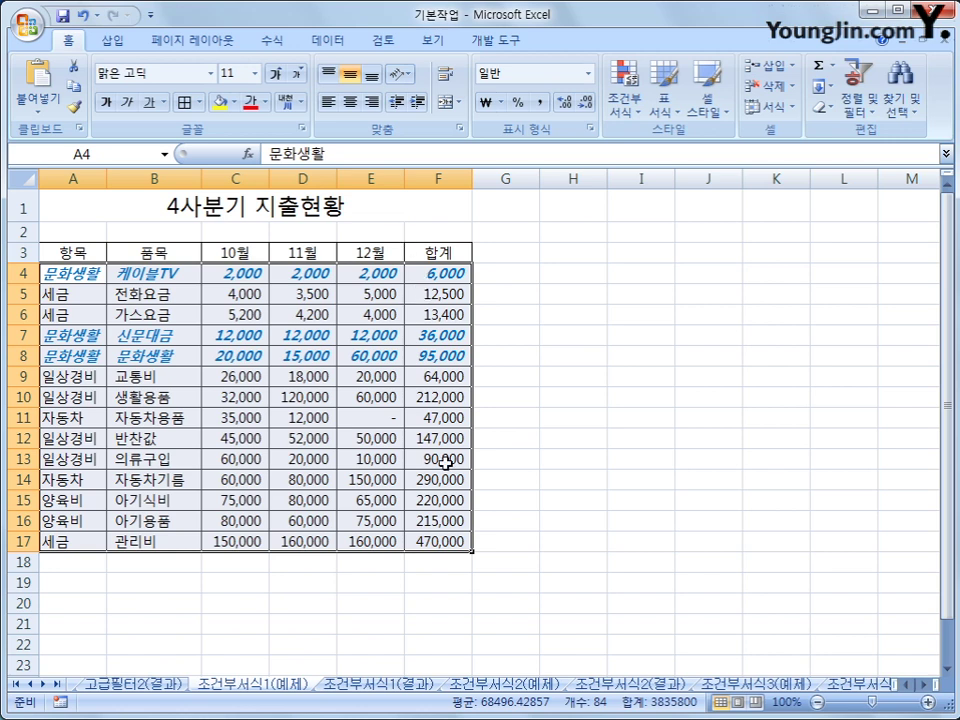
# Step: On the 조건부서식2(예제) sheet, start a new formula-based conditional formatting rule for A4:H15
pyautogui.click(494, 686)
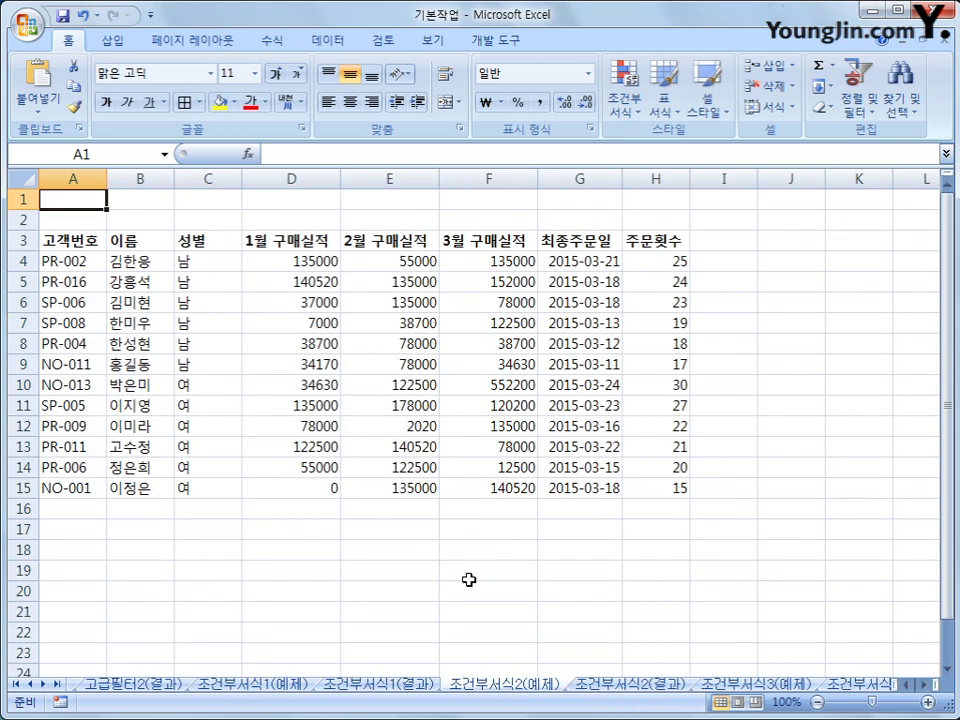
pyautogui.moveTo(71, 261); pyautogui.dragTo(651, 487)
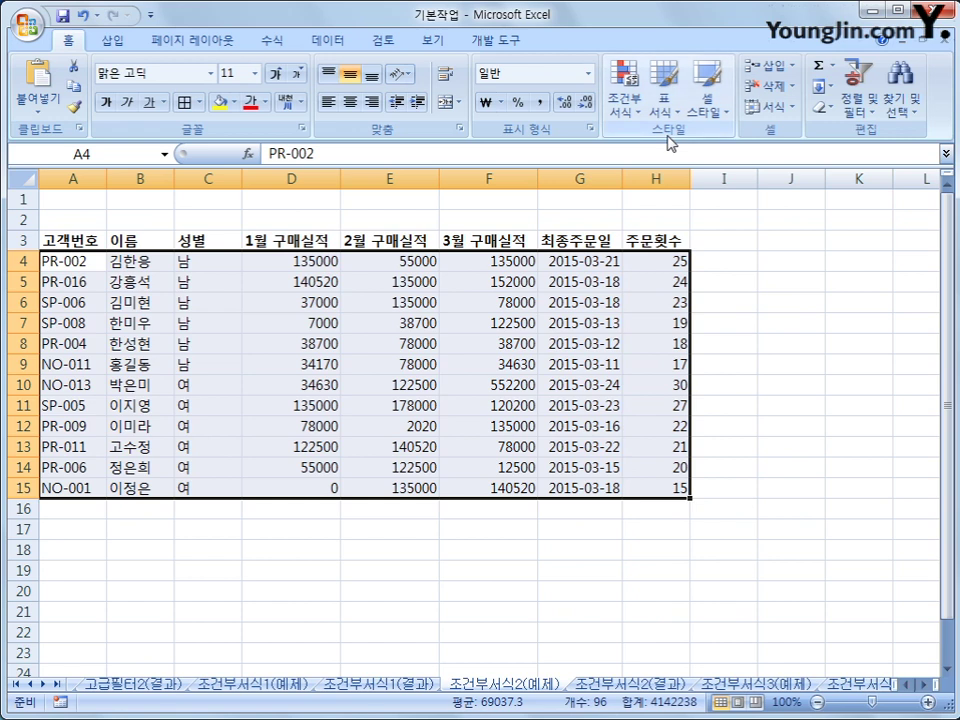
pyautogui.click(625, 95)
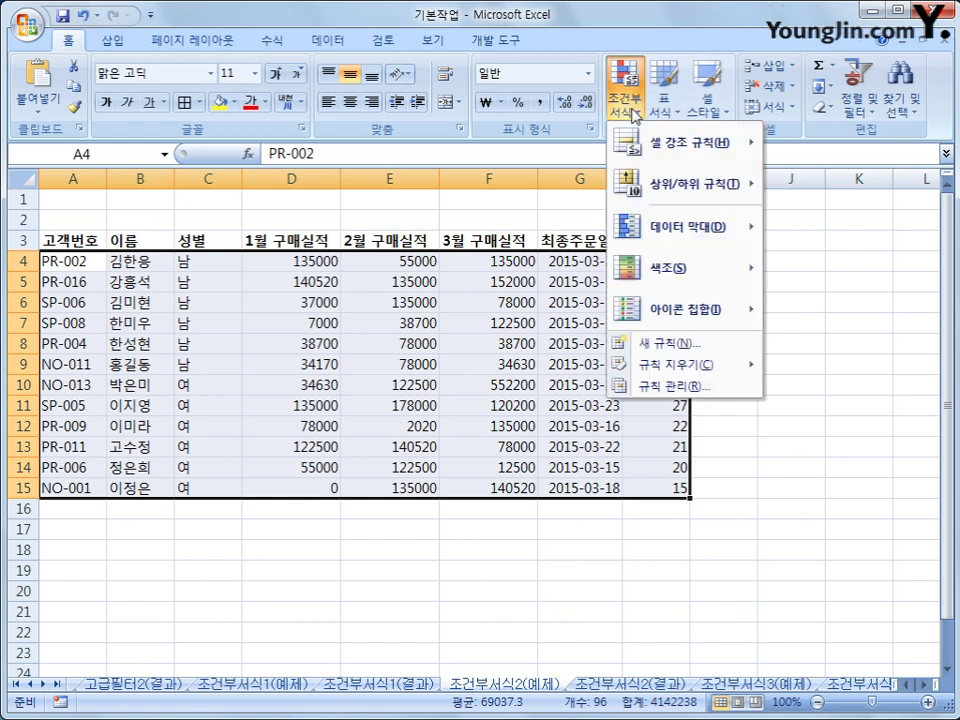
pyautogui.click(651, 345)
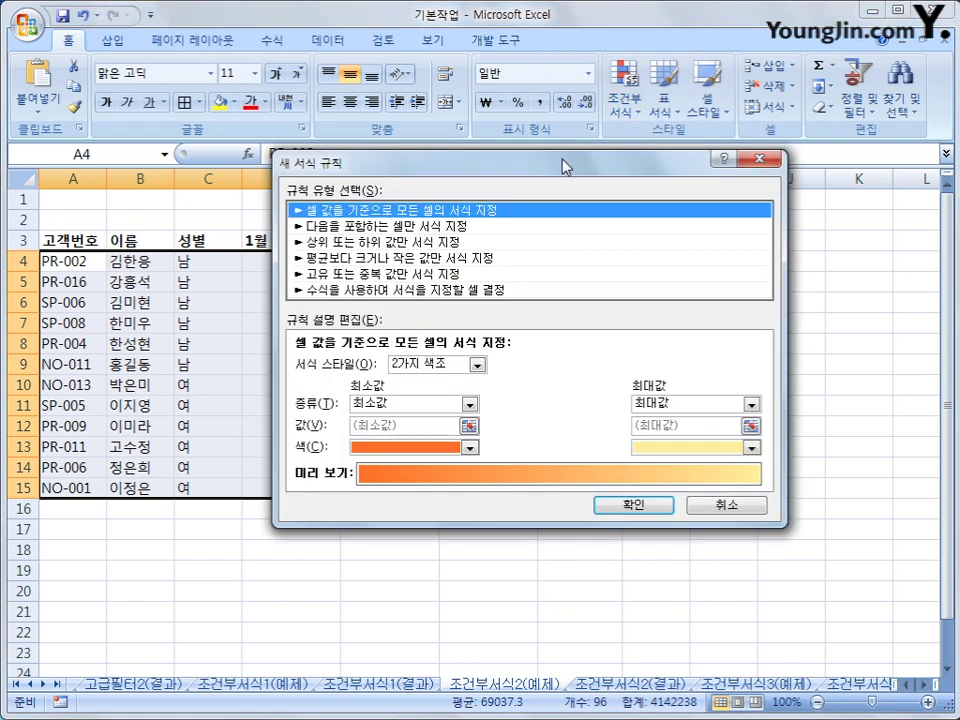
pyautogui.moveTo(564, 165); pyautogui.dragTo(533, 222)
pyautogui.click(472, 348)
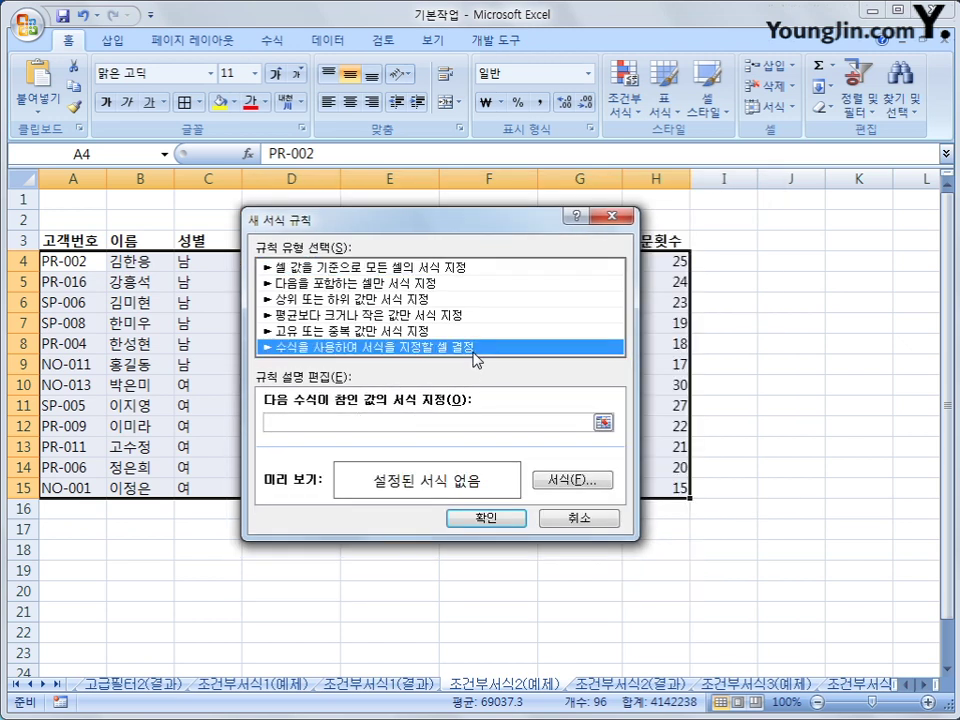
# Step: Begin the rule formula with an AND function whose first condition is $D4>=100000
pyautogui.click(448, 424)
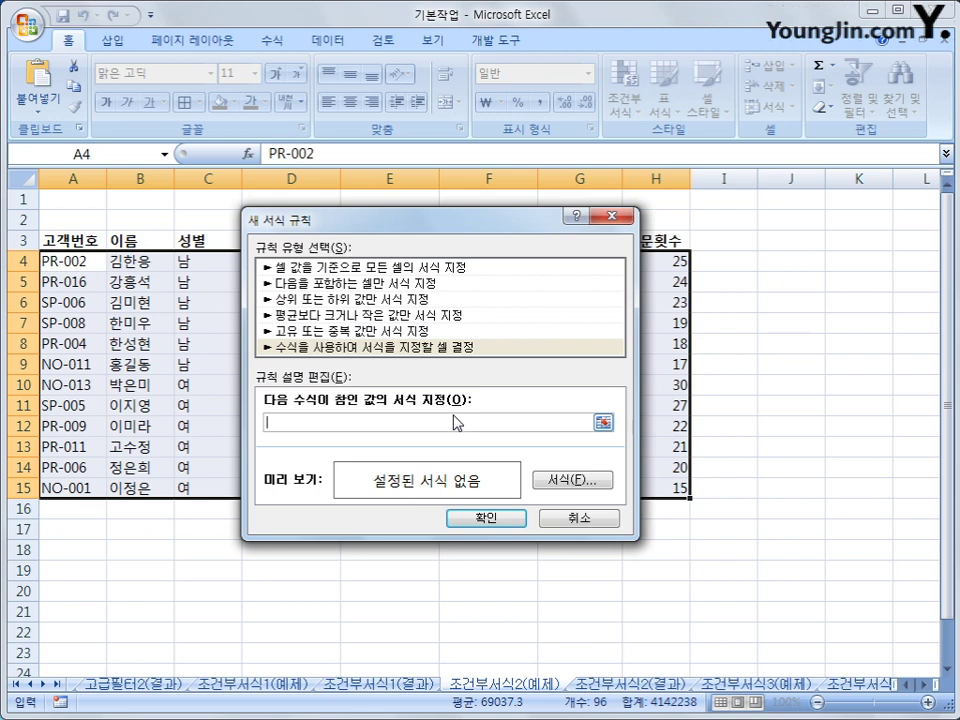
pyautogui.moveTo(488, 224); pyautogui.dragTo(521, 321)
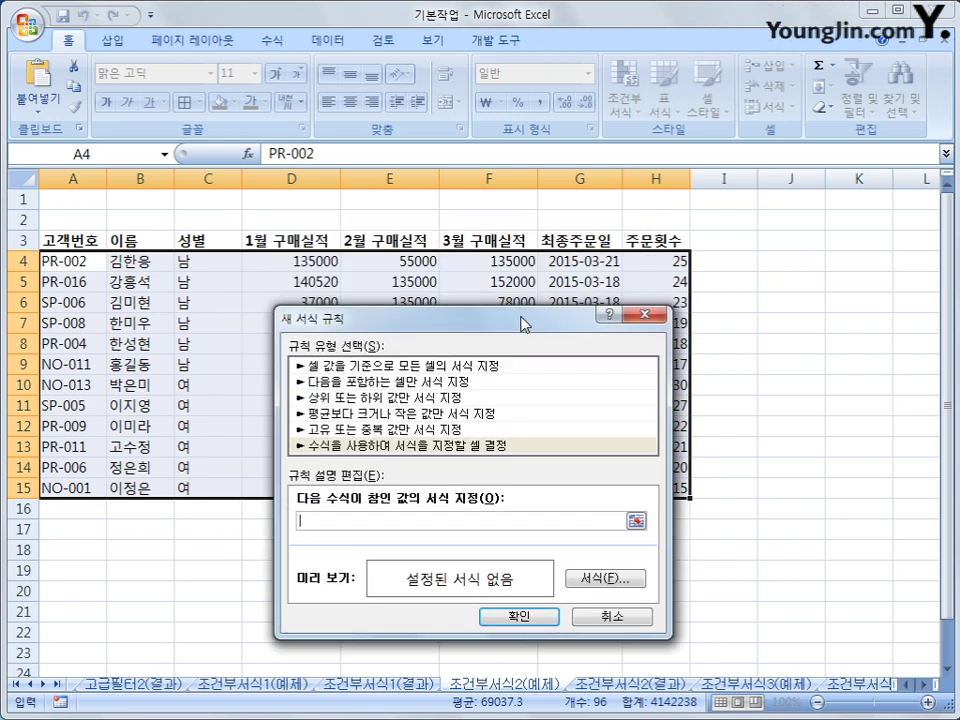
pyautogui.moveTo(521, 321); pyautogui.dragTo(528, 313)
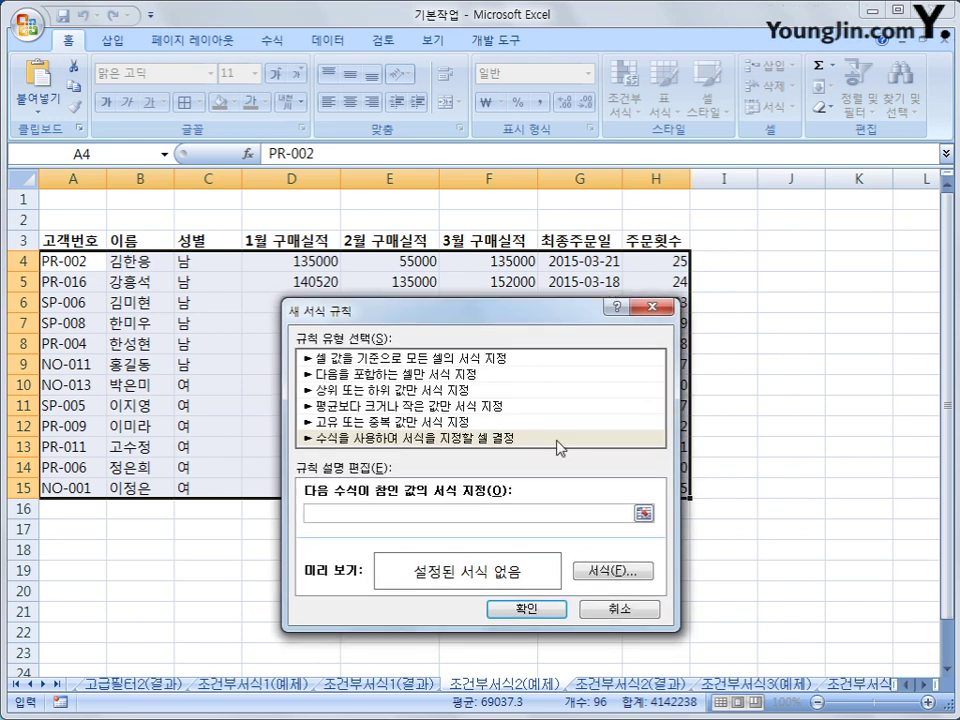
pyautogui.write('ㅋ')
pyautogui.write('and')
pyautogui.write('(')
pyautogui.click(300, 260)
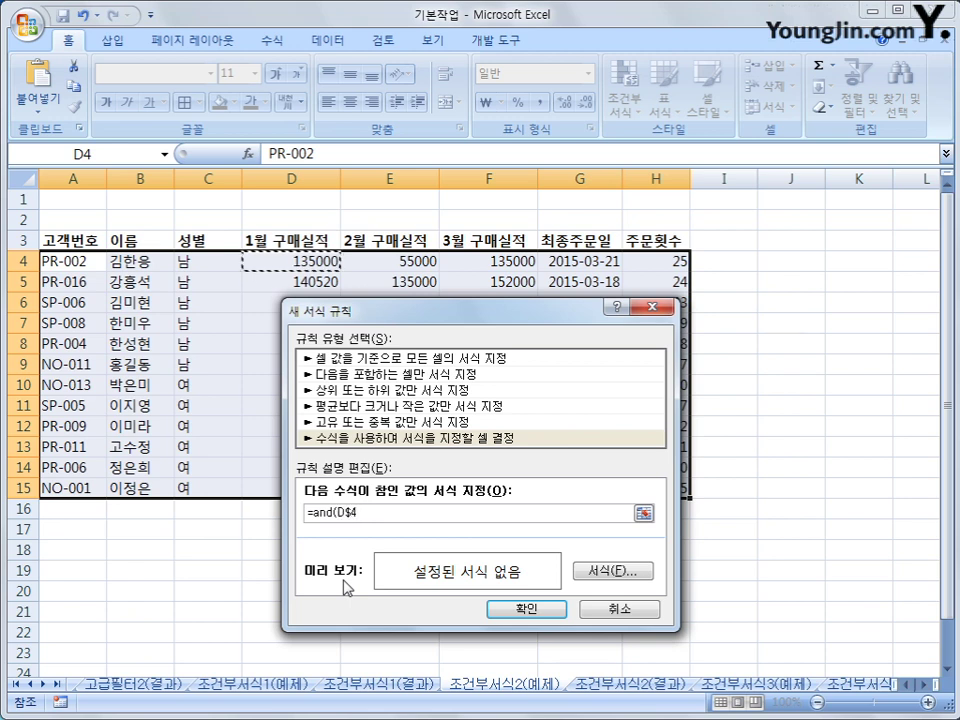
pyautogui.press('F4')
pyautogui.press('F4')
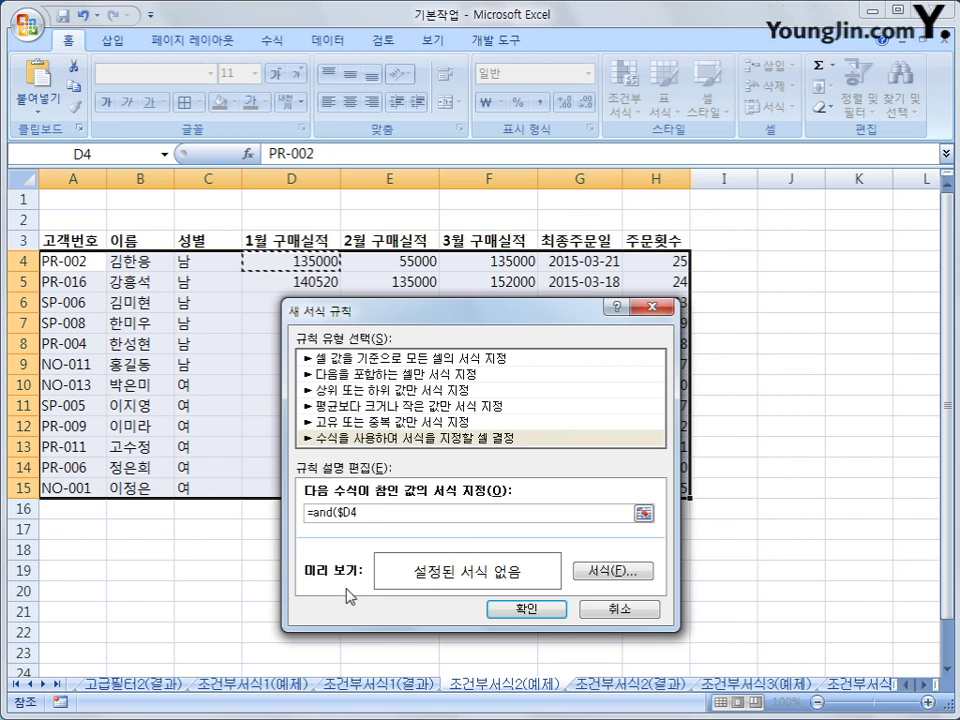
pyautogui.write('>=100000')
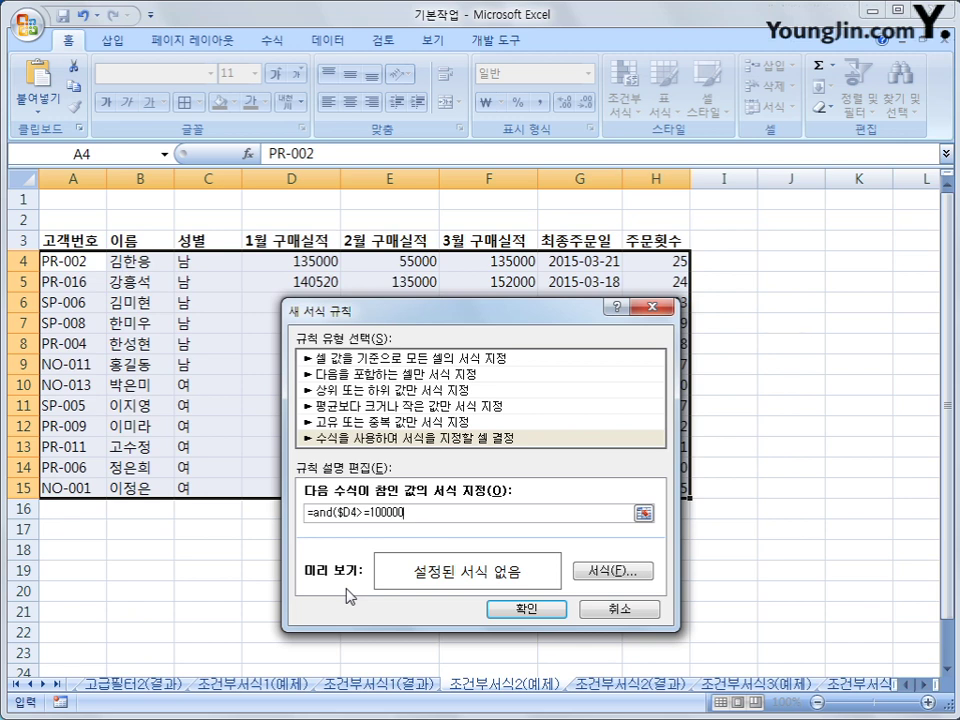
# Step: Add $E4>=100000 as the second condition of the AND formula
pyautogui.write(',')
pyautogui.click(423, 262)
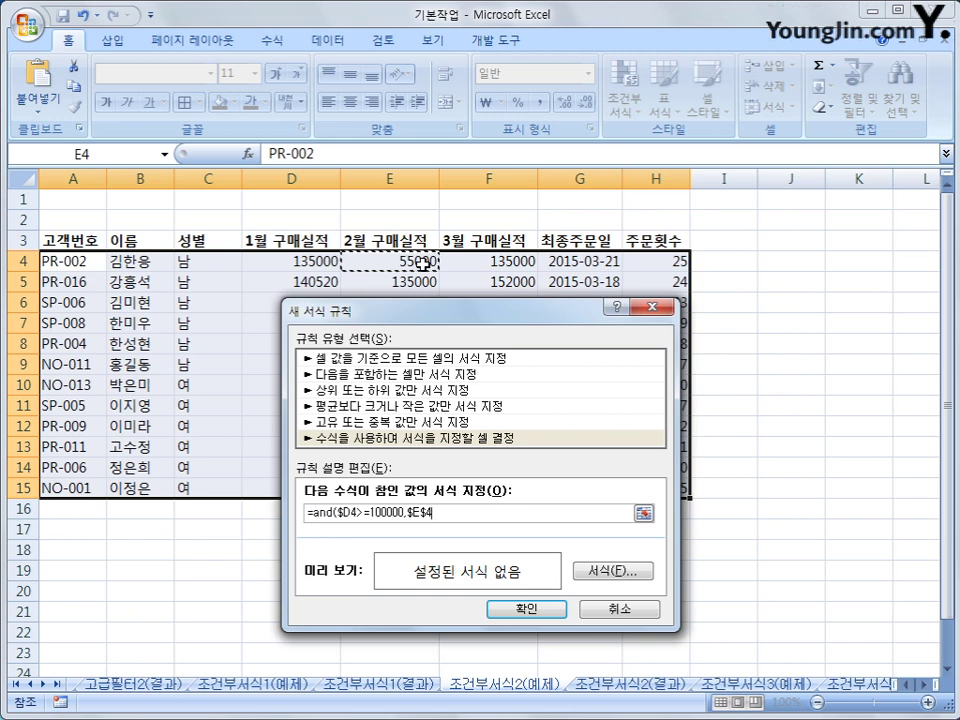
pyautogui.press('F4')
pyautogui.press('F4')
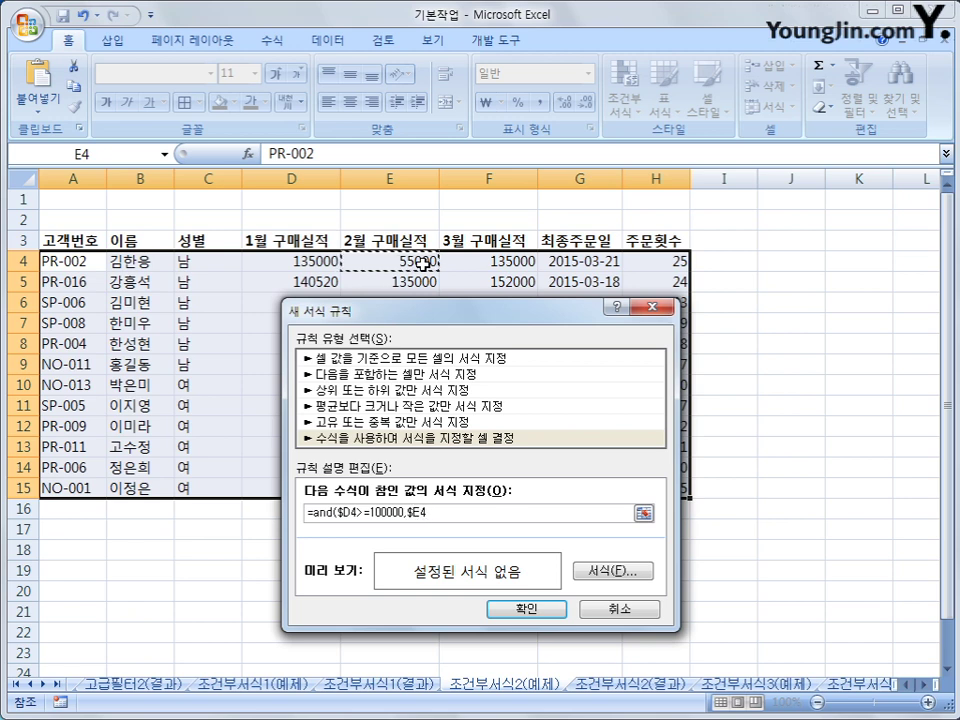
pyautogui.write('>')
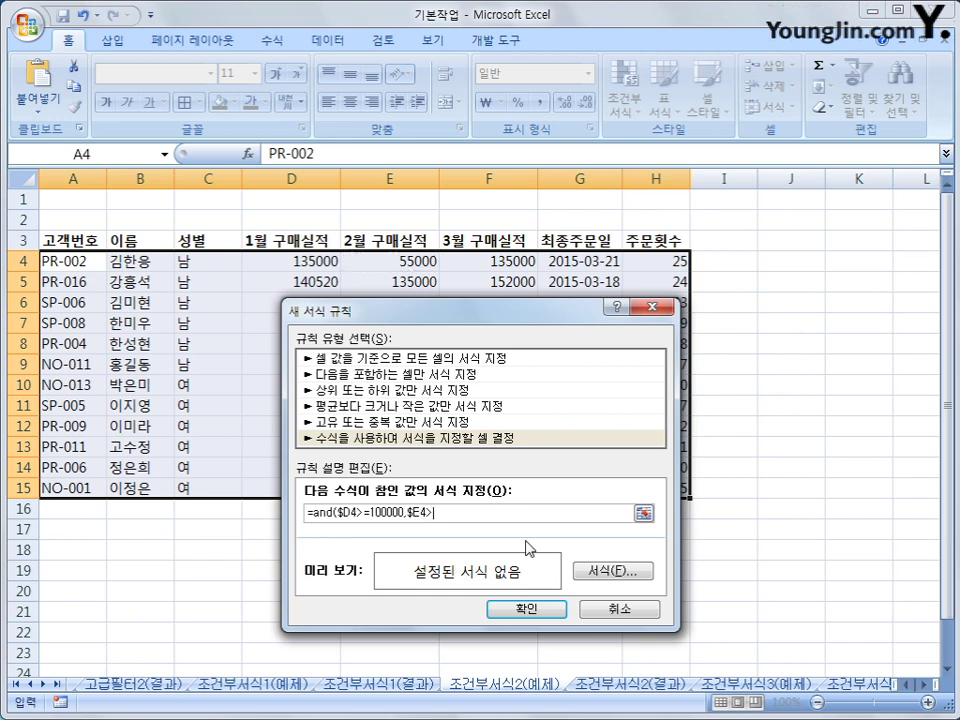
pyautogui.write('=100000,')
# Step: Add $F4>=100000 as the third condition and close the AND formula
pyautogui.click(511, 263)
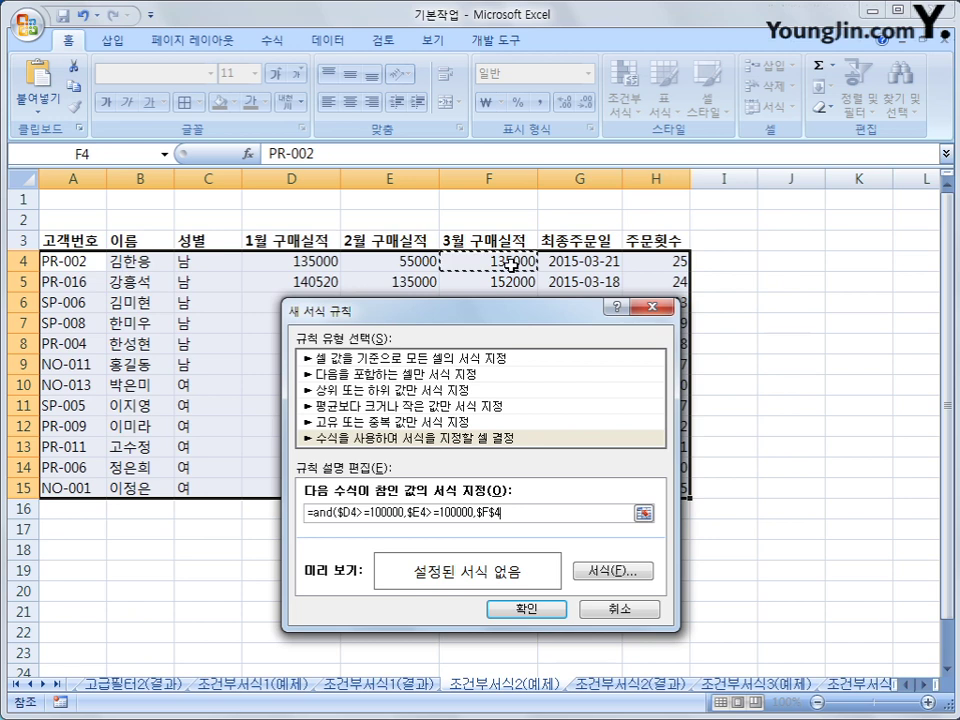
pyautogui.press('F4')
pyautogui.press('F4')
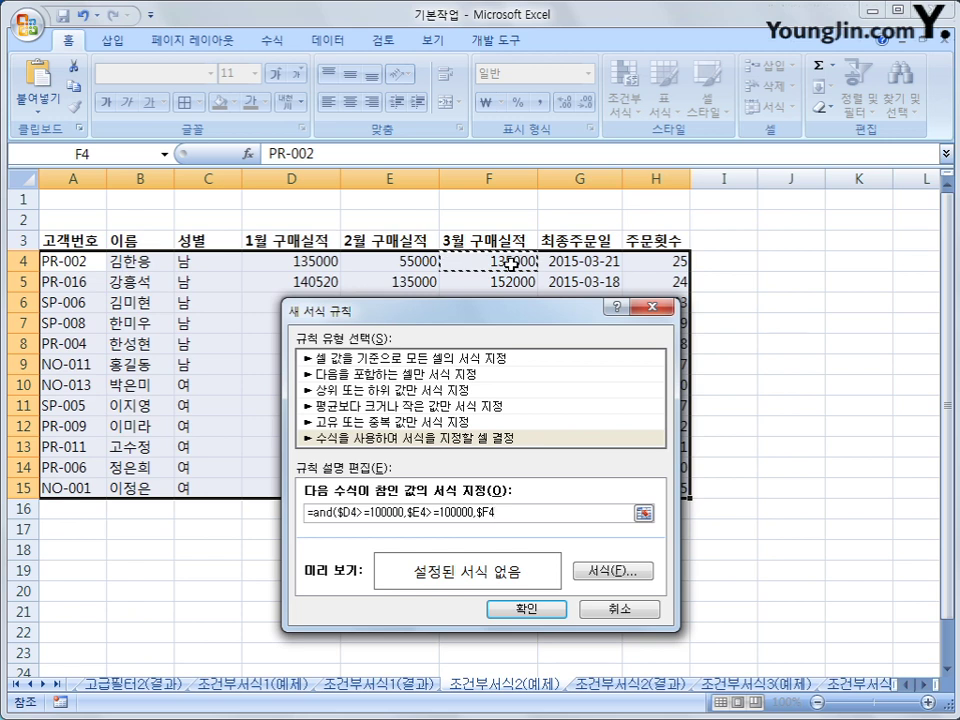
pyautogui.write('>=100000')
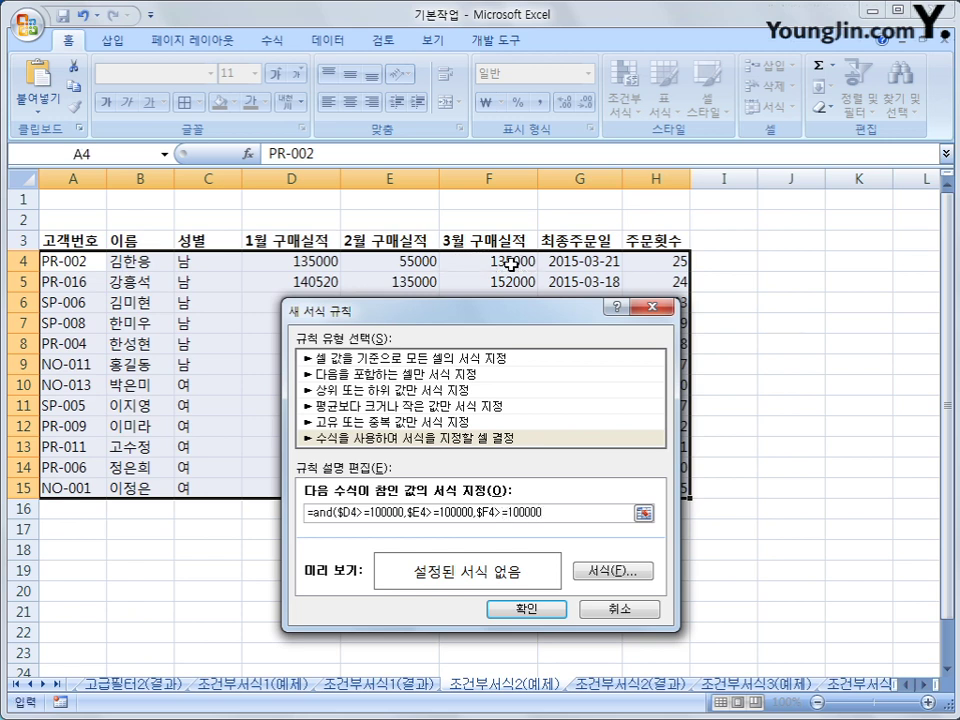
pyautogui.write(')')
# Step: Set the rule's font to bold (굵게) in standard green and apply the rule to A4:H15
pyautogui.click(614, 572)
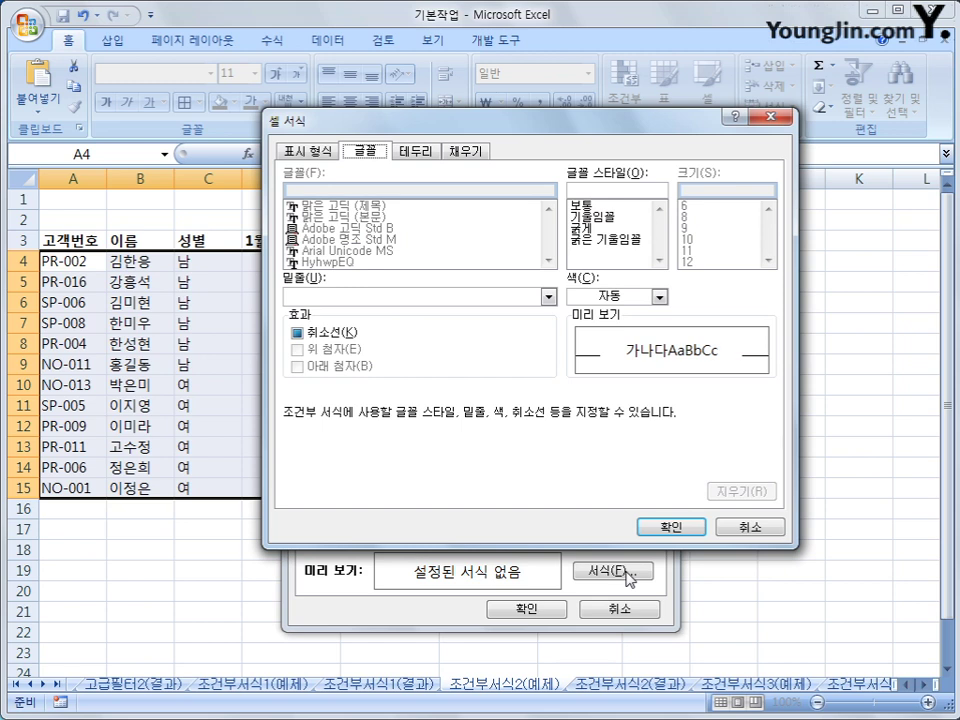
pyautogui.click(597, 230)
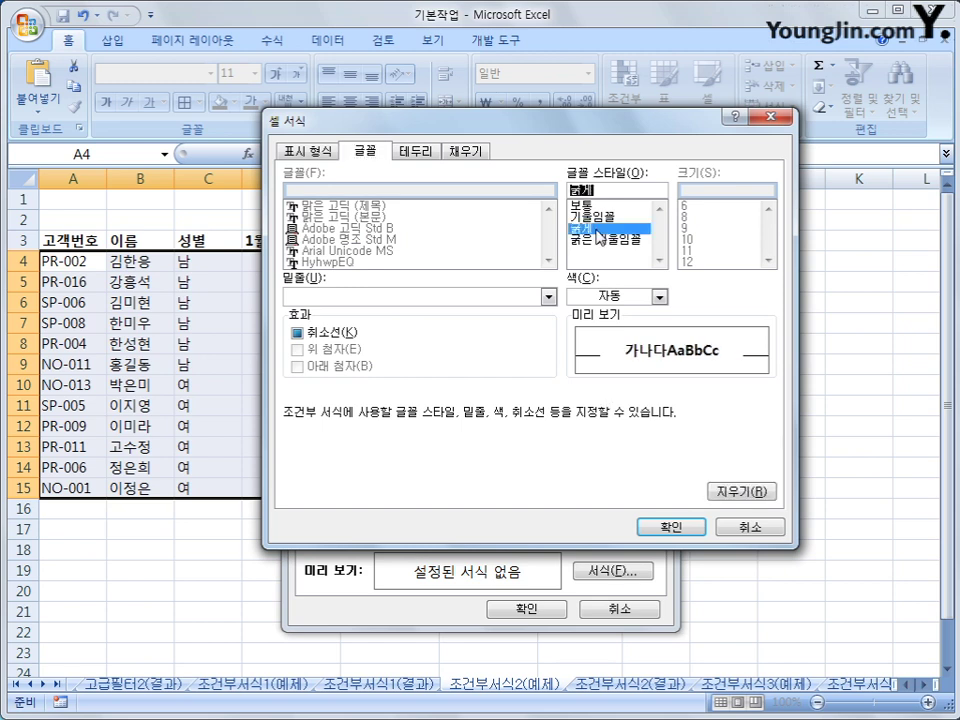
pyautogui.click(659, 297)
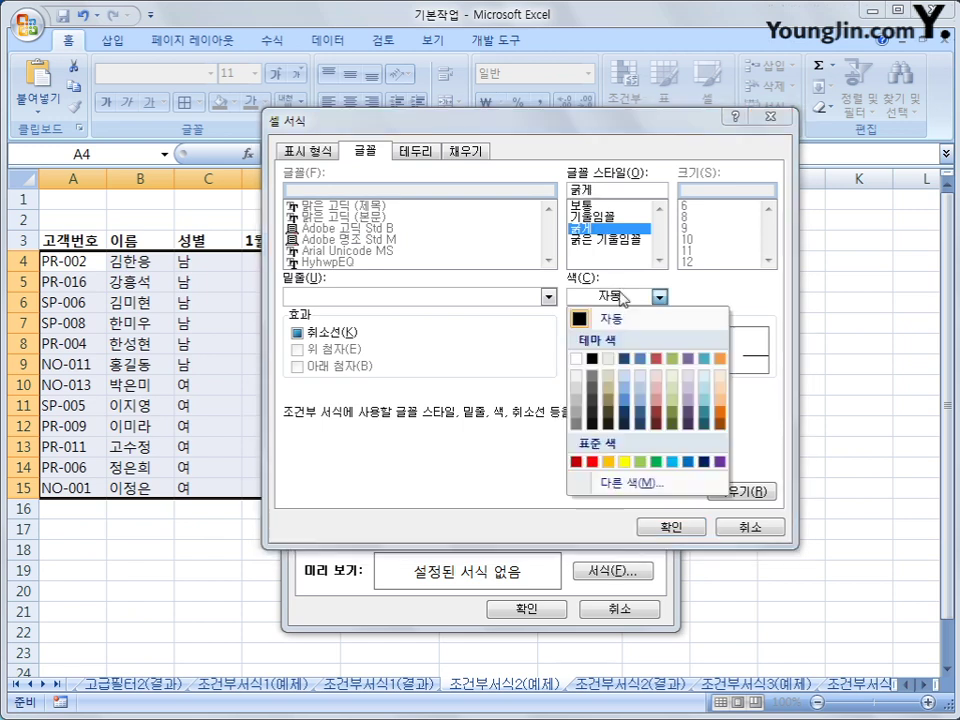
pyautogui.click(657, 463)
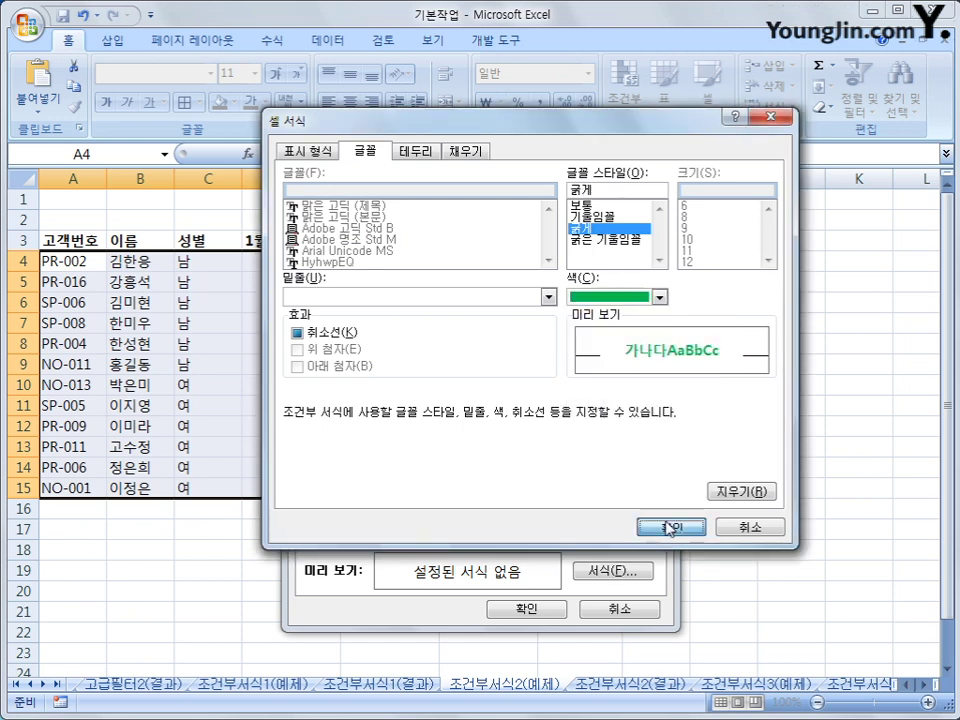
pyautogui.click(670, 527)
pyautogui.click(557, 614)
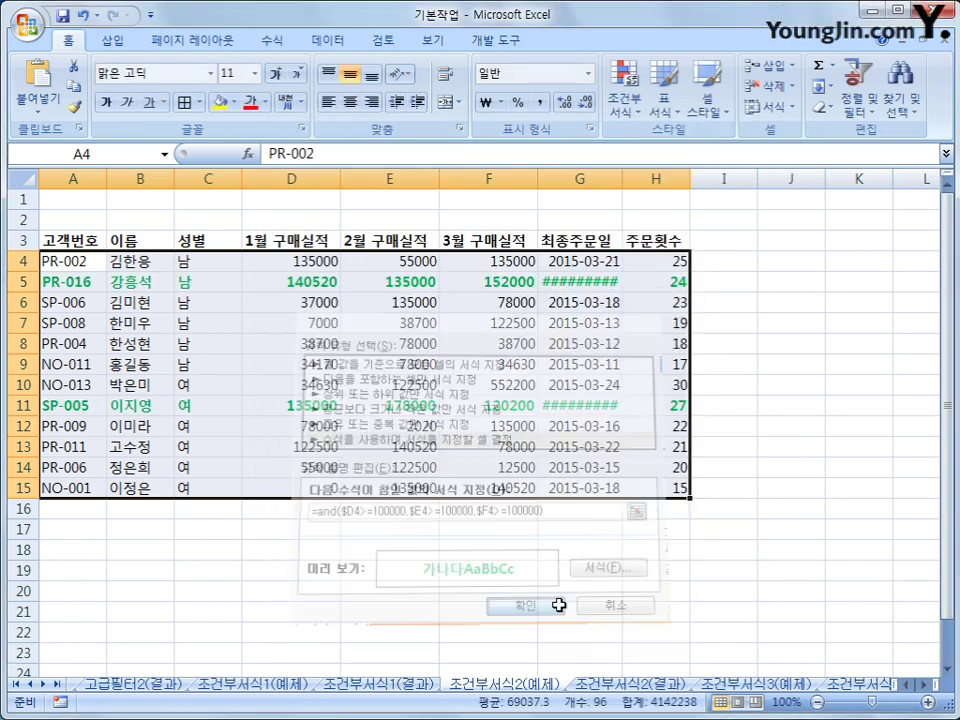
# Step: Auto-fit the width of column G (최종주문일) and check the three monthly purchase values in row 5
pyautogui.click(770, 588)
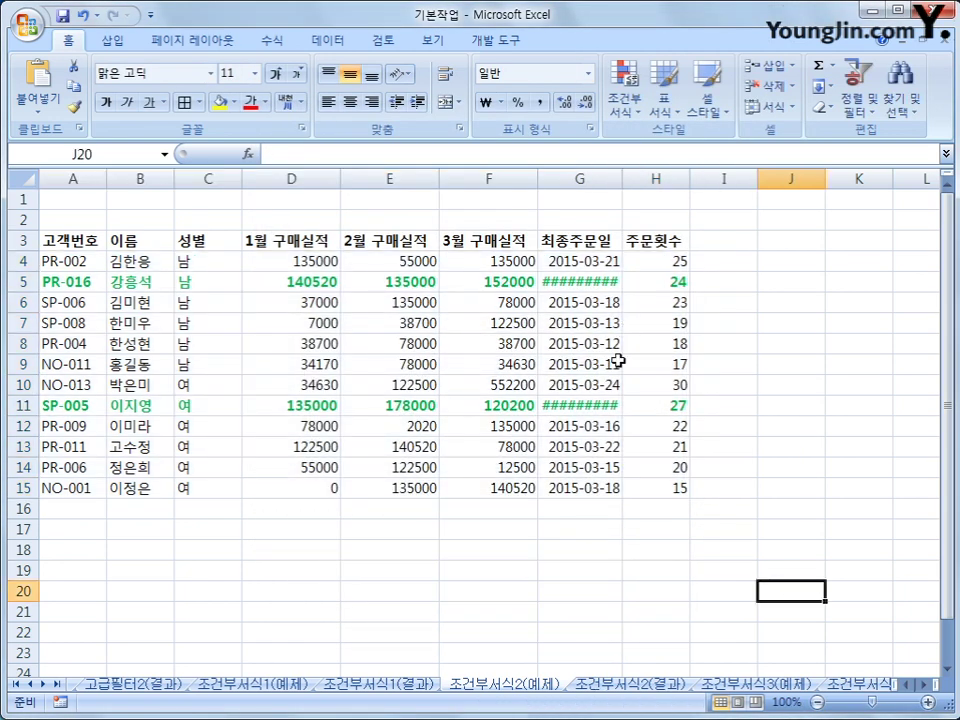
pyautogui.doubleClick(620, 174)
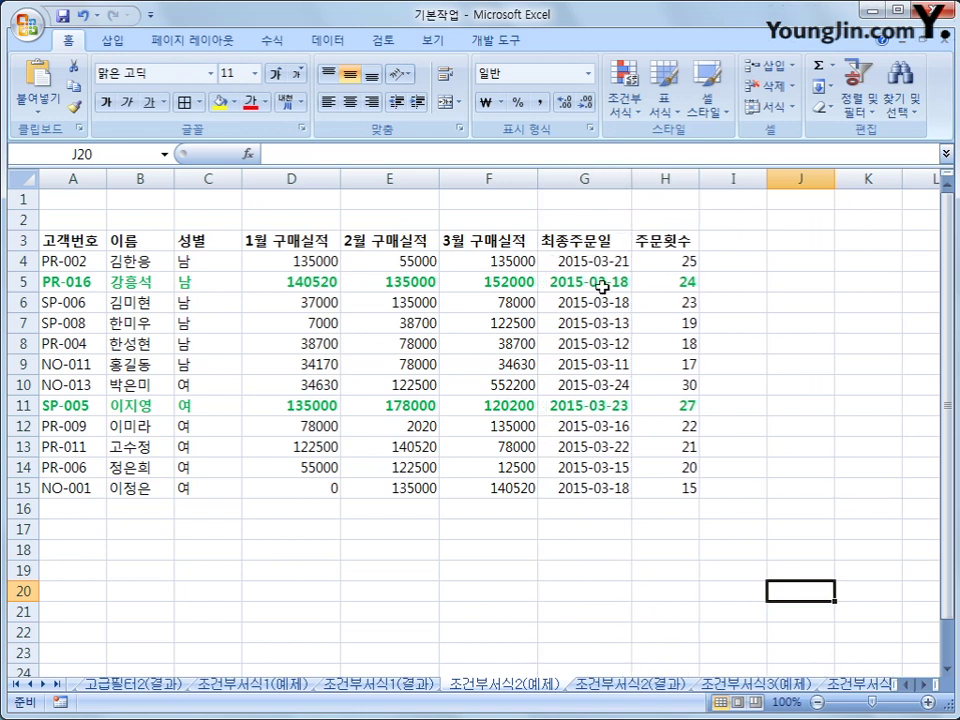
pyautogui.click(286, 281)
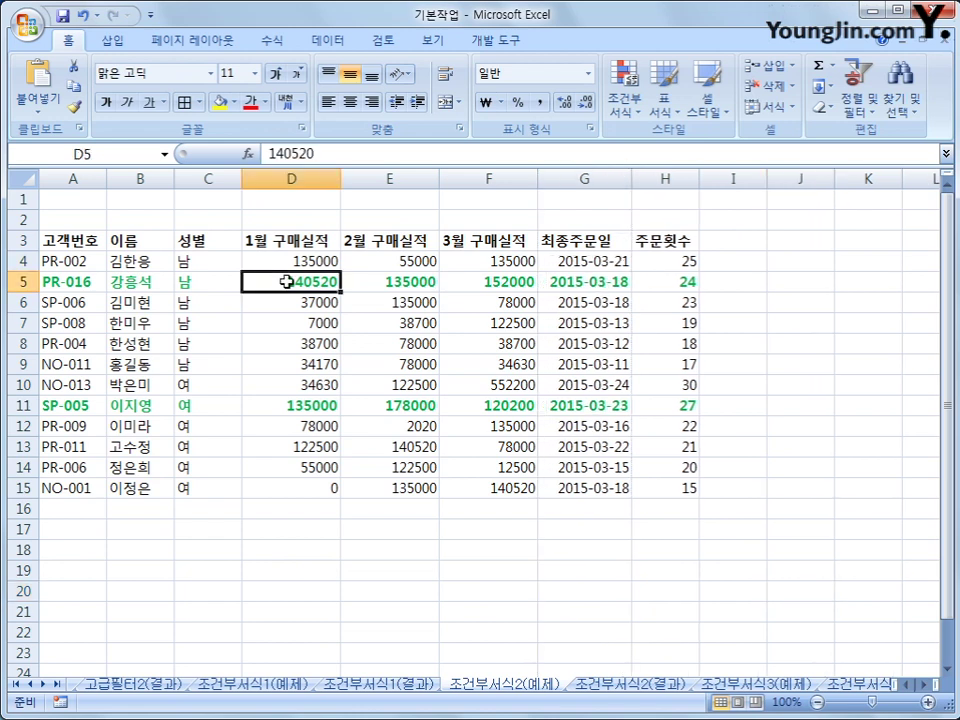
pyautogui.click(362, 281)
pyautogui.click(466, 281)
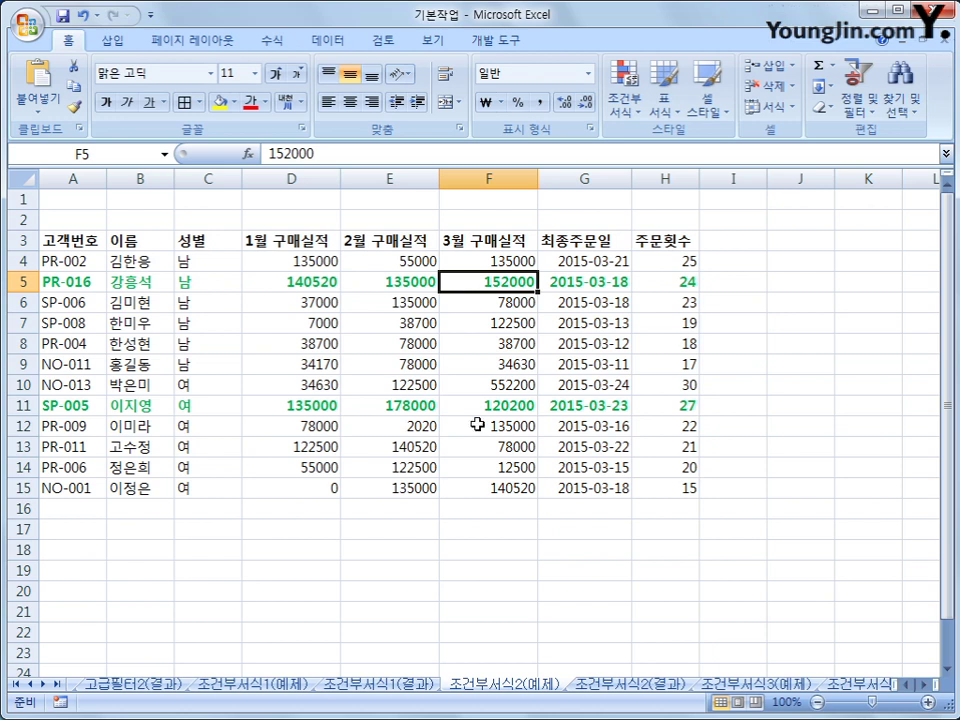
# Step: On the 조건부서식3(예제) sheet, start a new formula-based conditional formatting rule for A4:G18
pyautogui.click(735, 688)
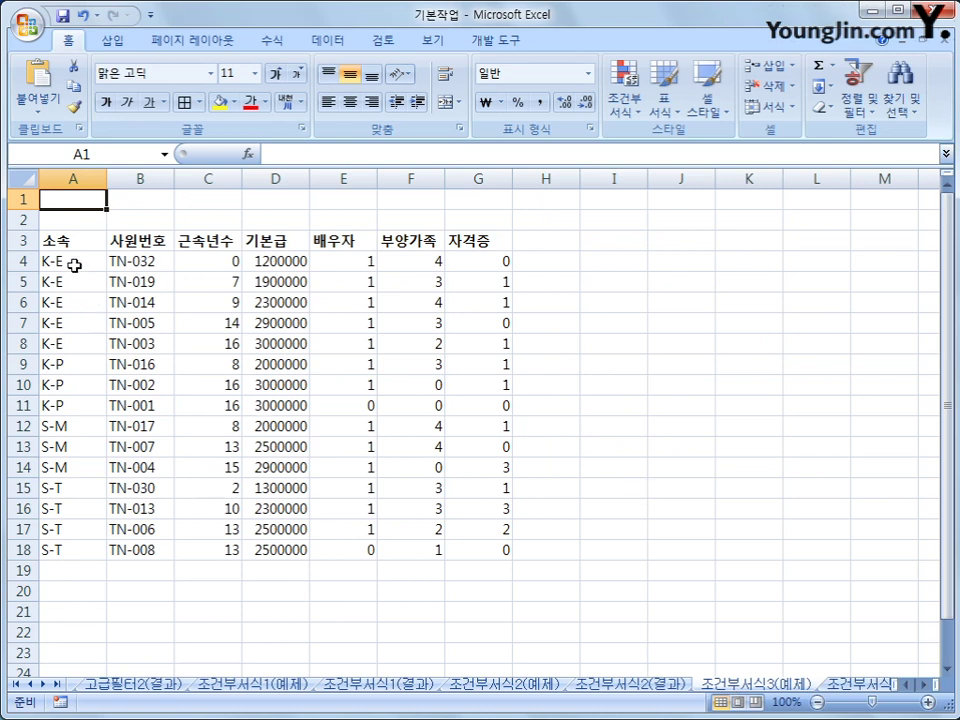
pyautogui.moveTo(73, 264); pyautogui.dragTo(472, 542)
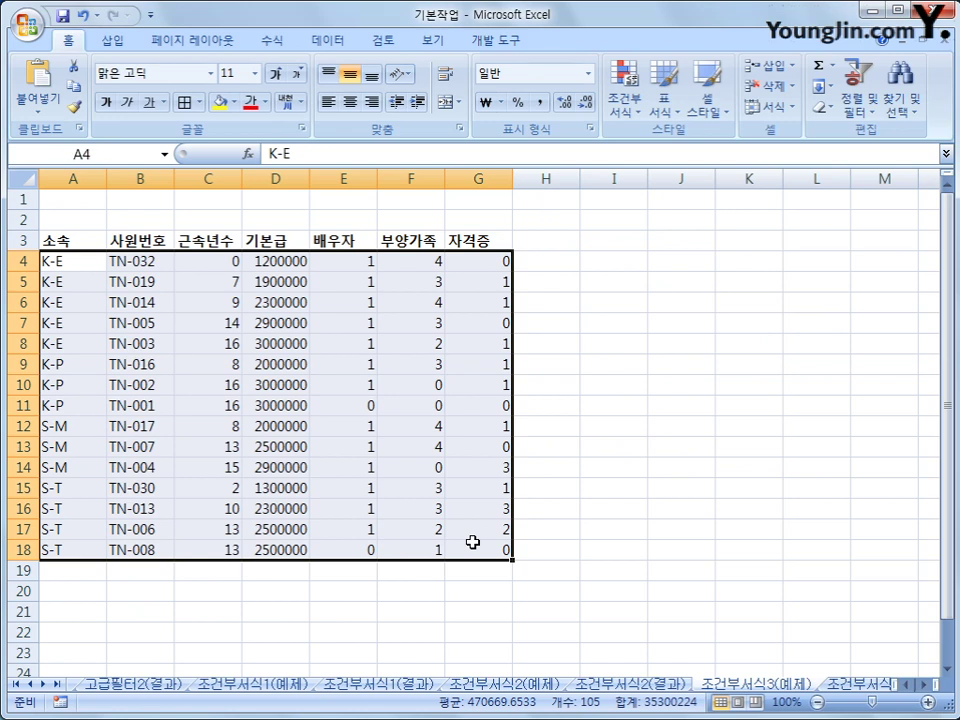
pyautogui.click(633, 112)
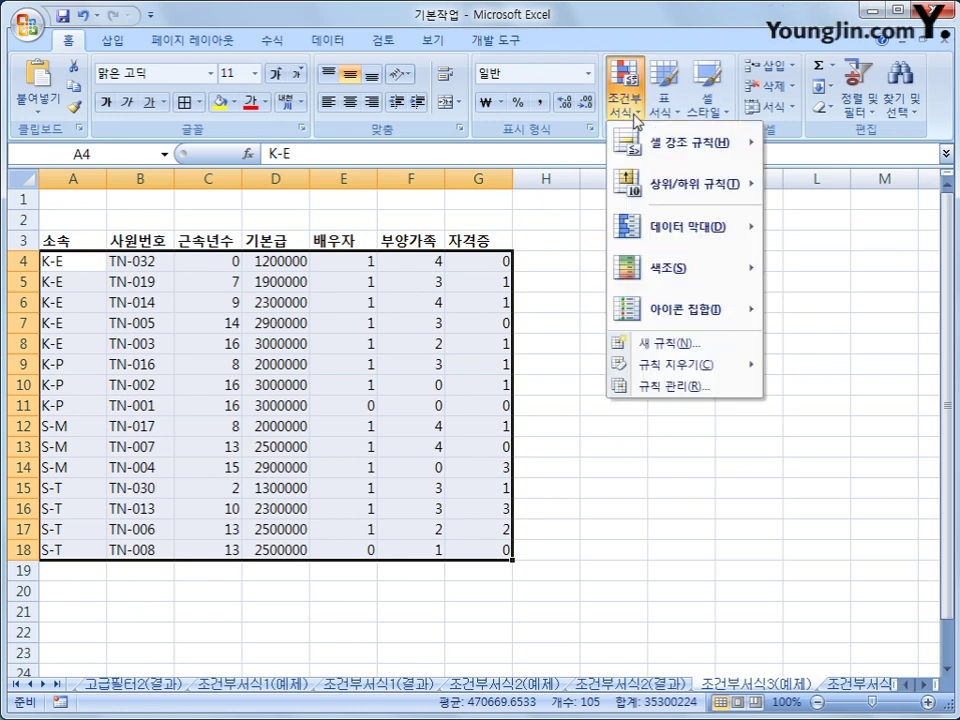
pyautogui.click(657, 345)
pyautogui.moveTo(586, 292); pyautogui.dragTo(671, 221)
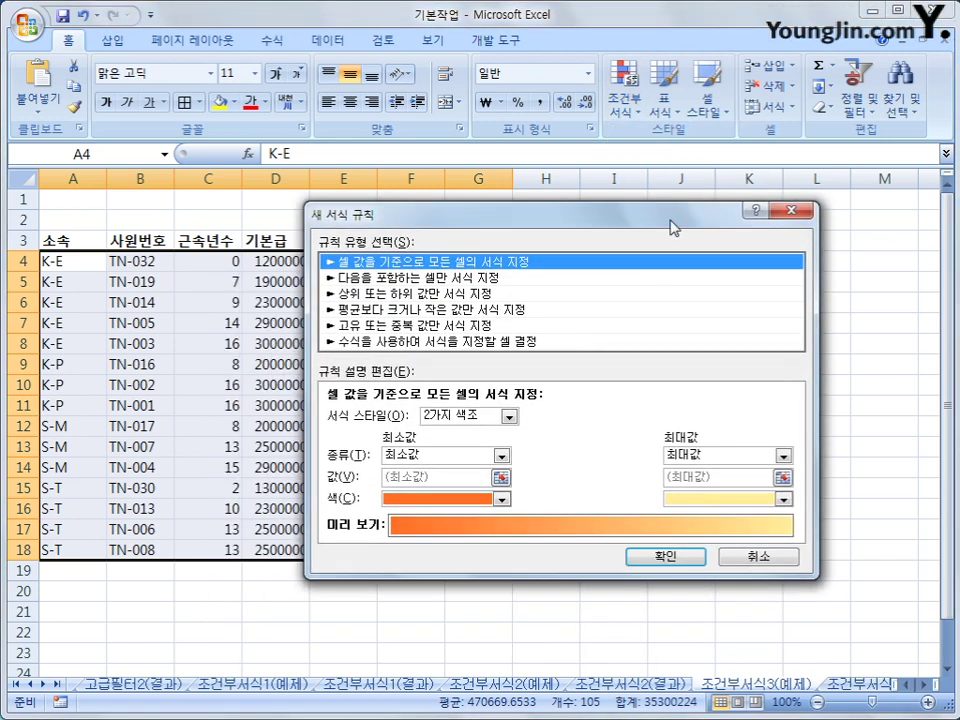
pyautogui.click(582, 342)
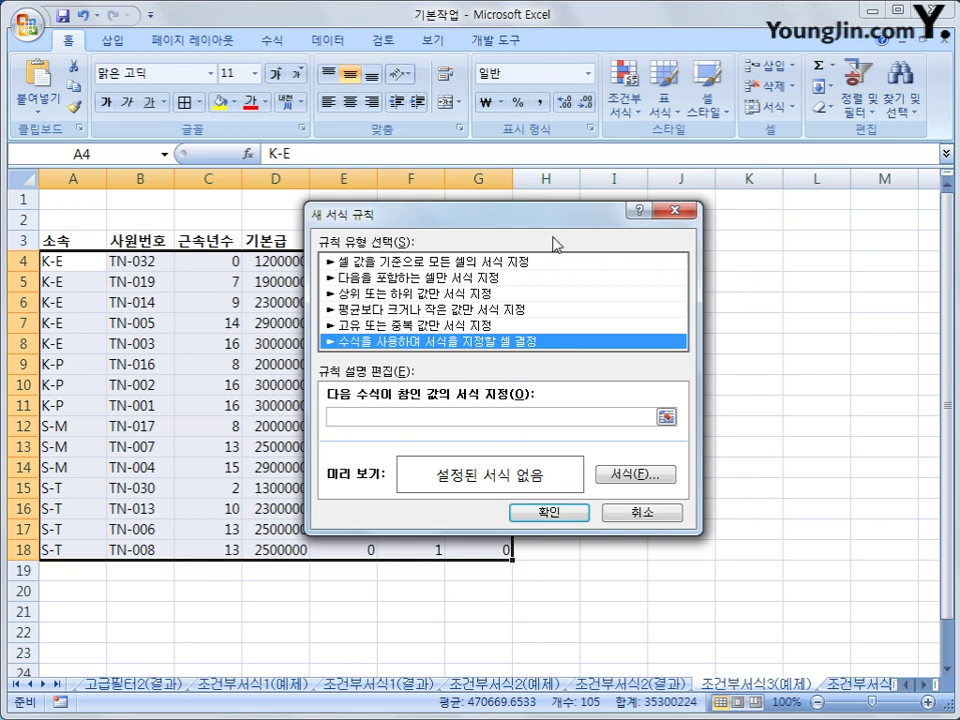
pyautogui.moveTo(557, 221); pyautogui.dragTo(714, 192)
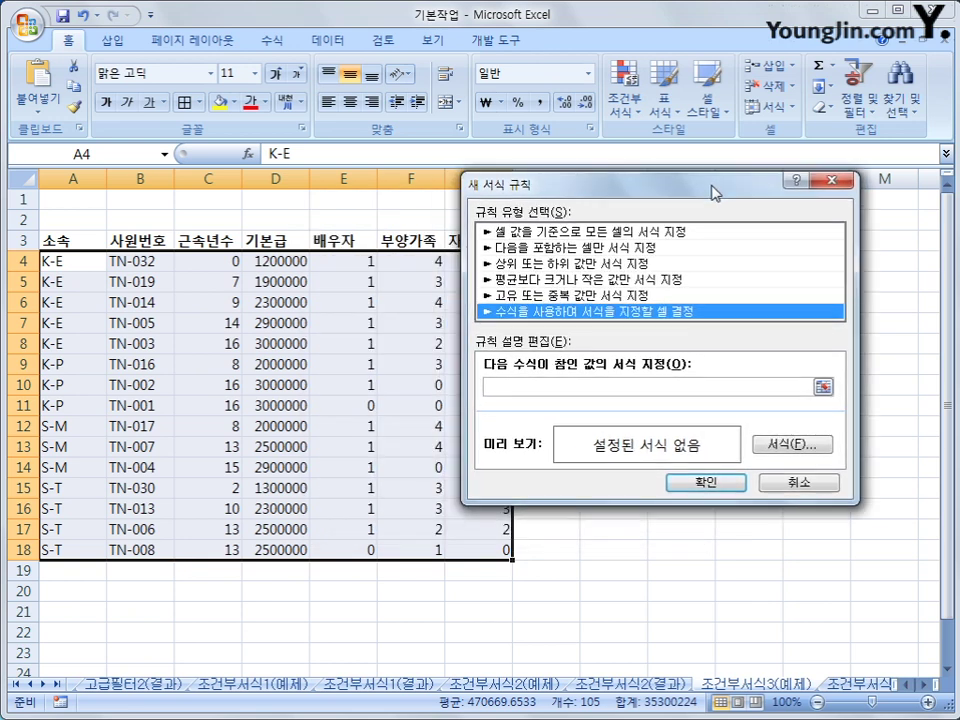
pyautogui.click(550, 383)
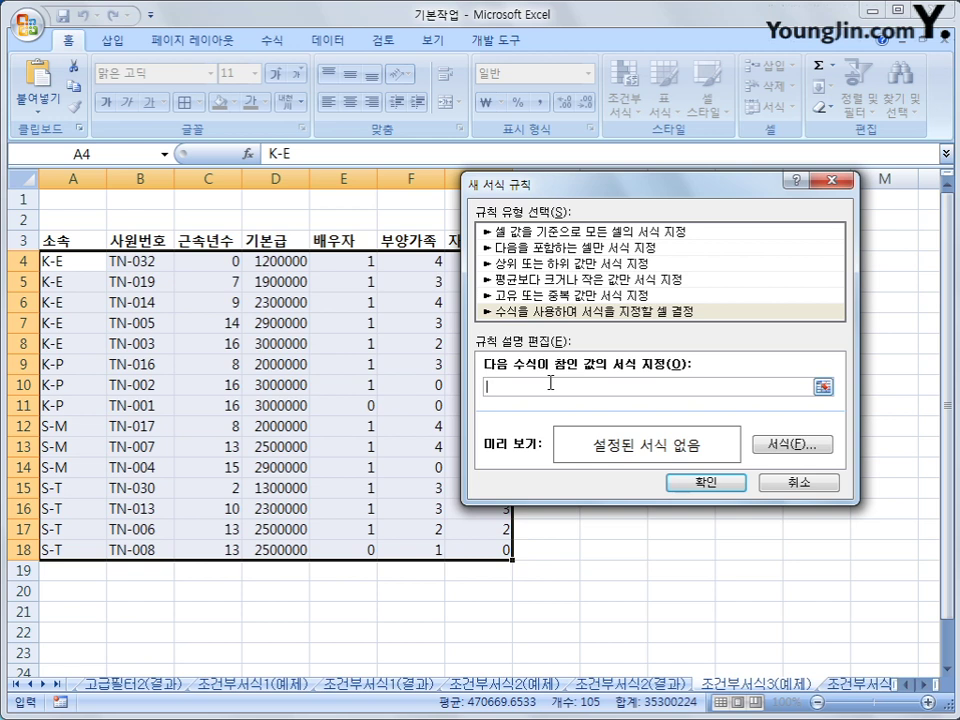
# Step: Begin the rule formula with an AND function whose first condition is $C4>=10
pyautogui.write('ㅋ')
pyautogui.press('BackSpace')
pyautogui.write('=and(')
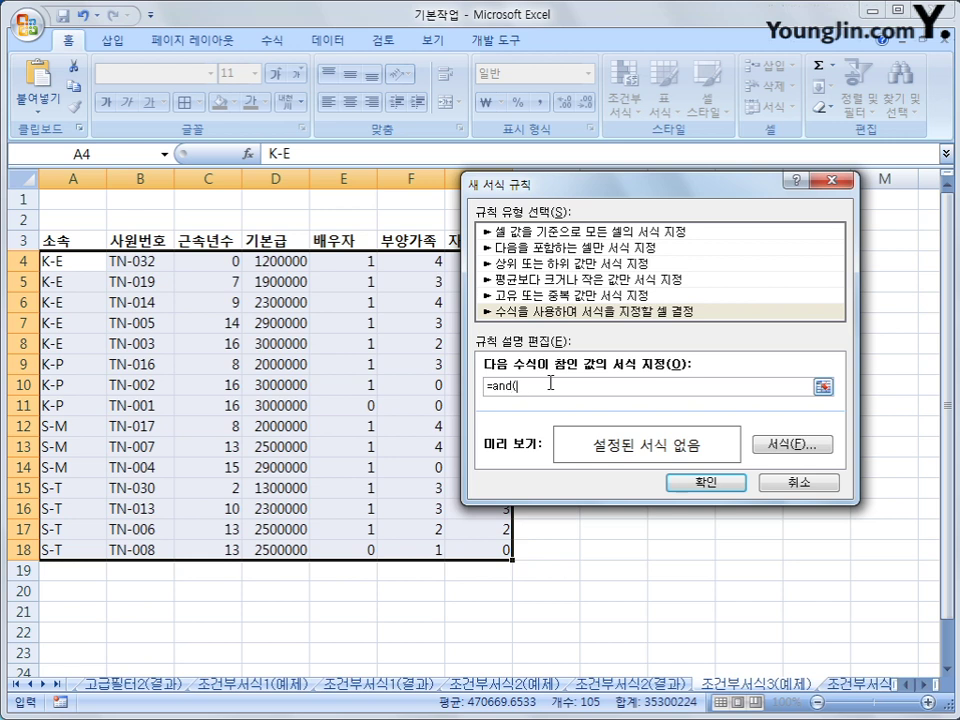
pyautogui.click(236, 260)
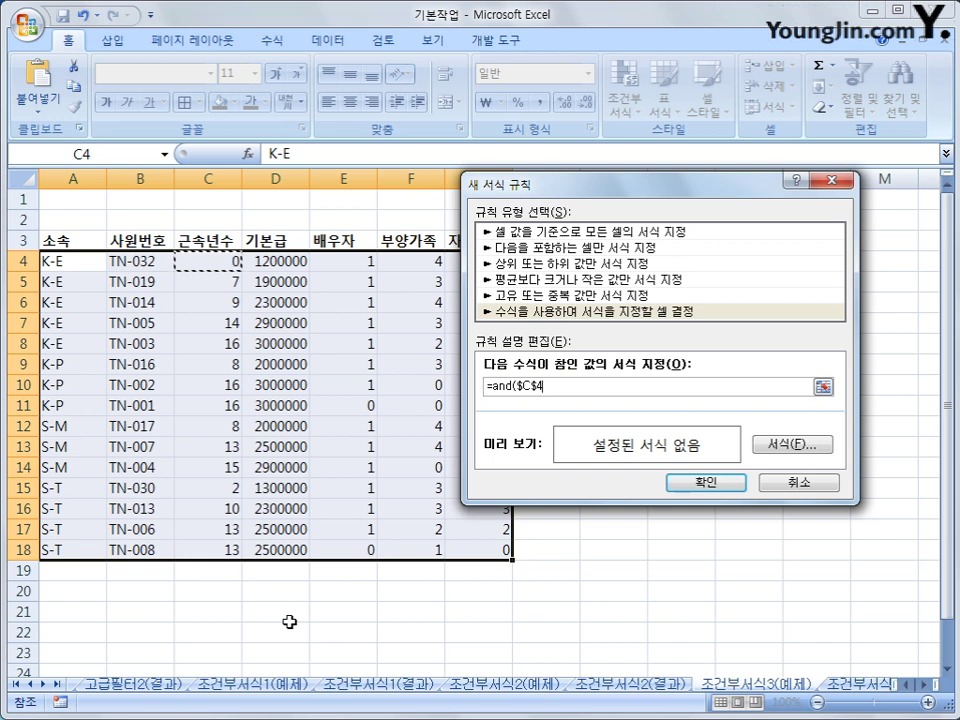
pyautogui.press('F4')
pyautogui.press('F4')
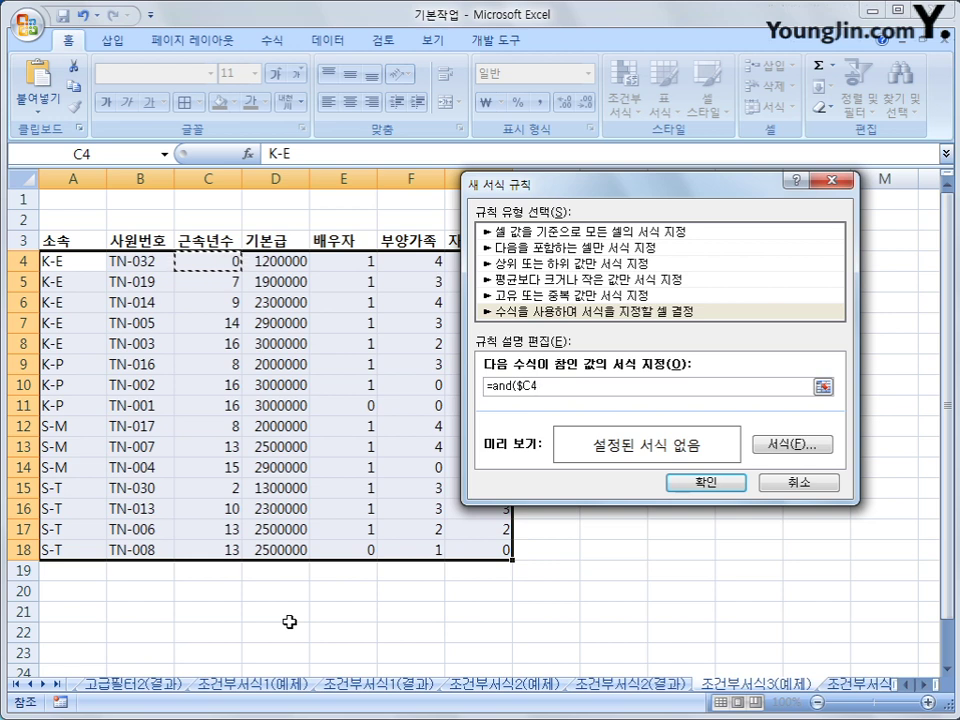
pyautogui.write('>=')
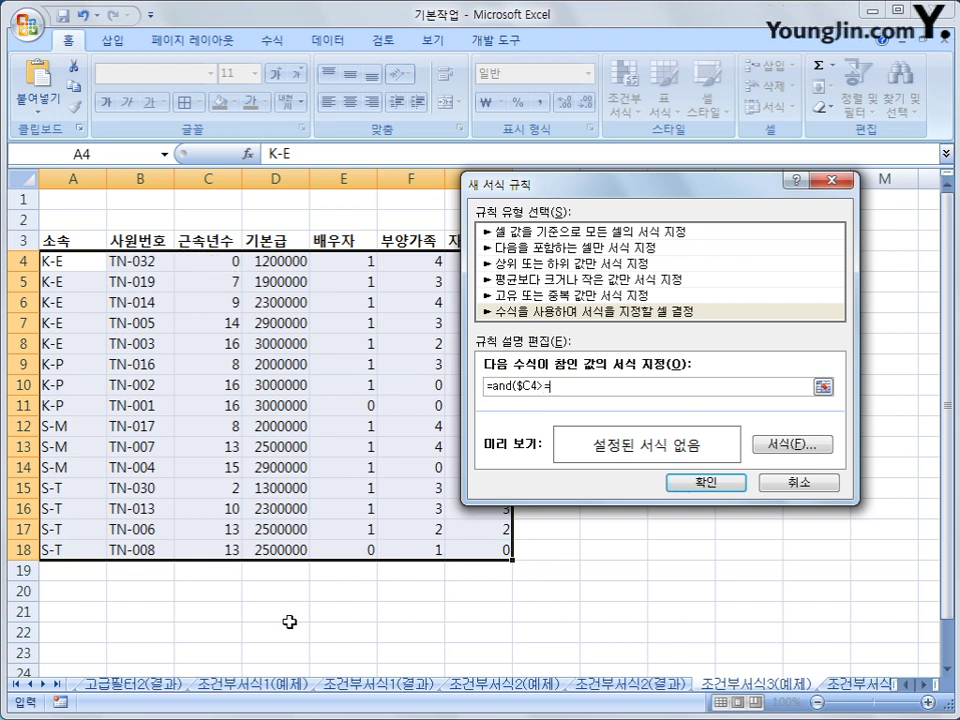
pyautogui.write('10,')
# Step: Add $G4=0 as the second condition and close the AND formula
pyautogui.moveTo(580, 191); pyautogui.dragTo(628, 193)
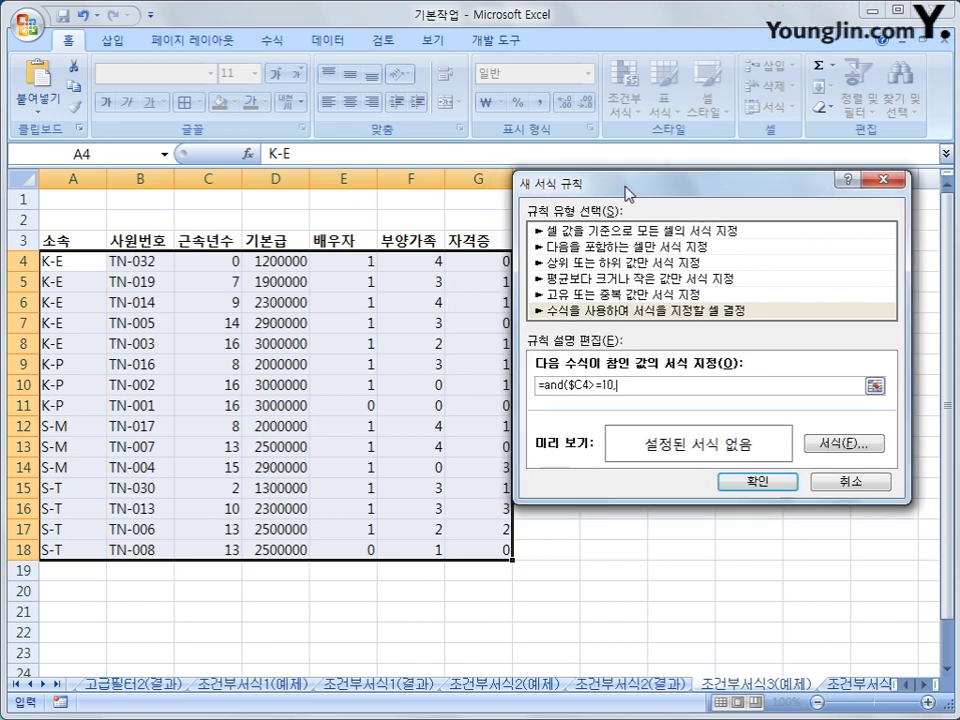
pyautogui.click(468, 259)
pyautogui.press('F4')
pyautogui.press('F4')
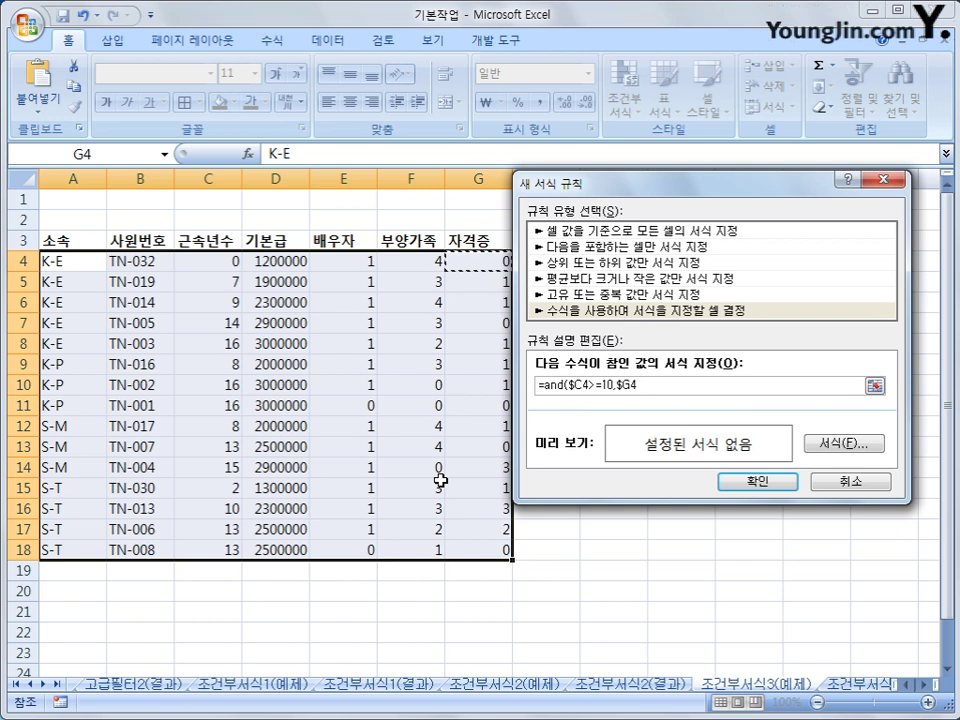
pyautogui.write('=0)')
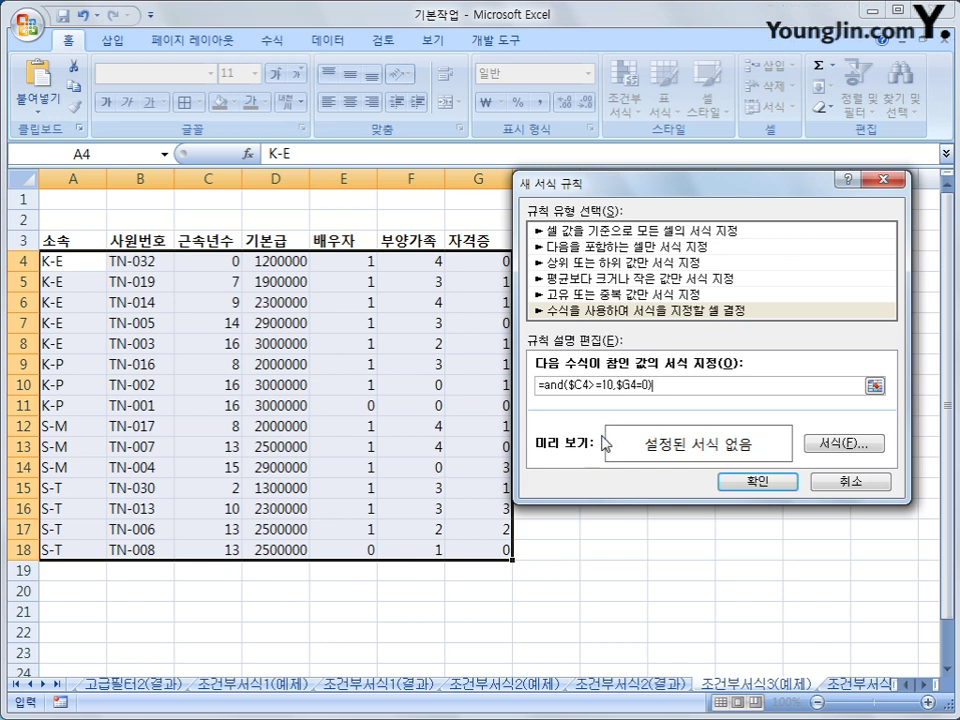
# Step: Set the rule's font to italic (기울임꼴) with a double underline (이중 실선) and apply the rule
pyautogui.click(858, 445)
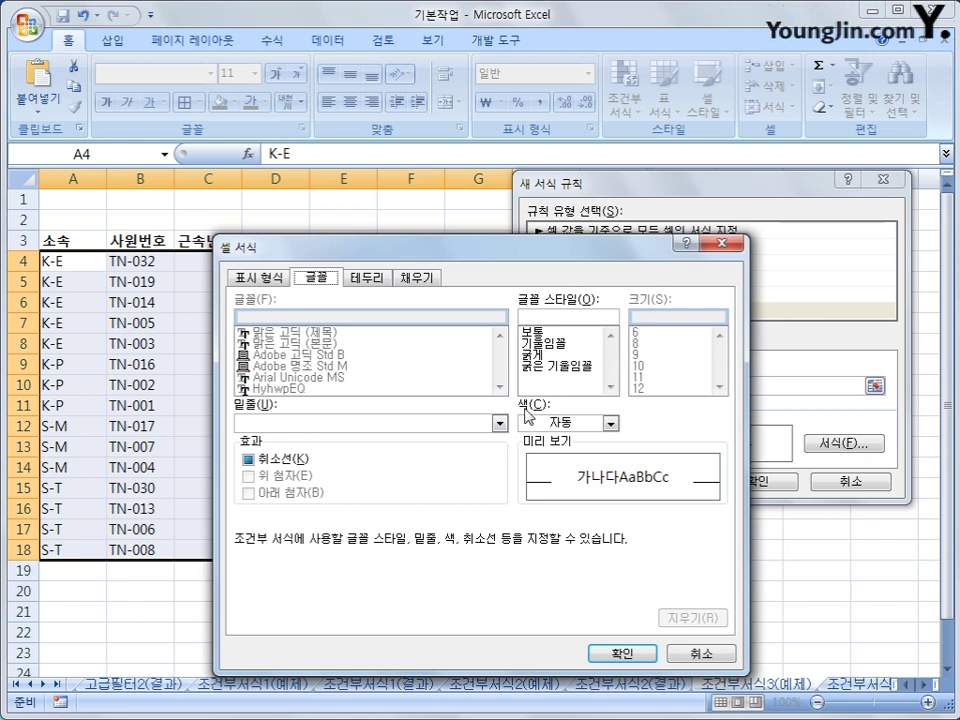
pyautogui.click(456, 427)
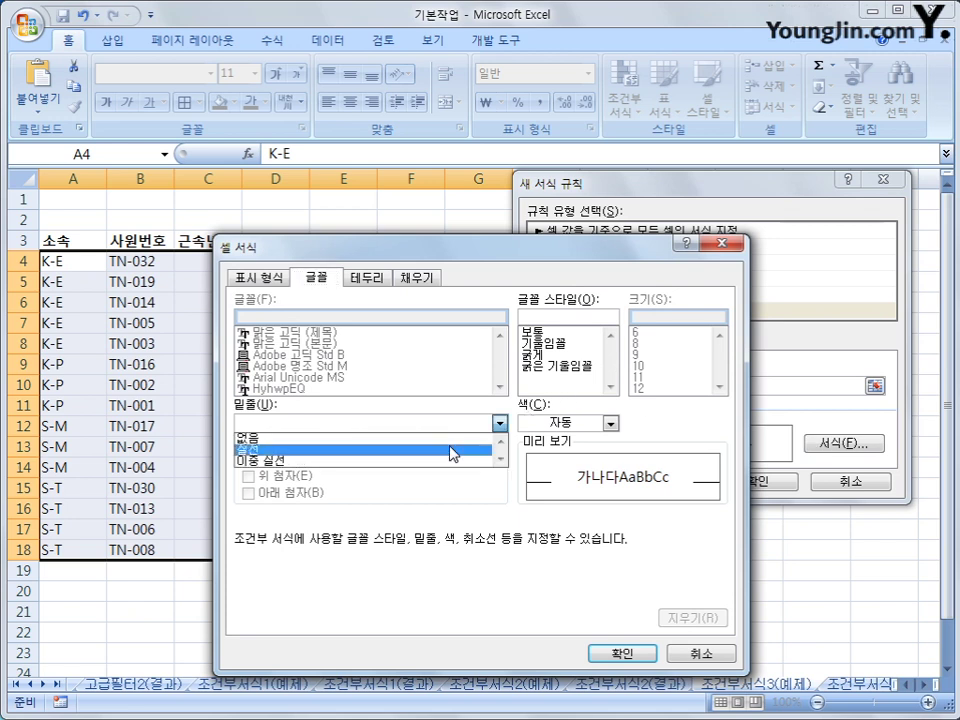
pyautogui.click(449, 463)
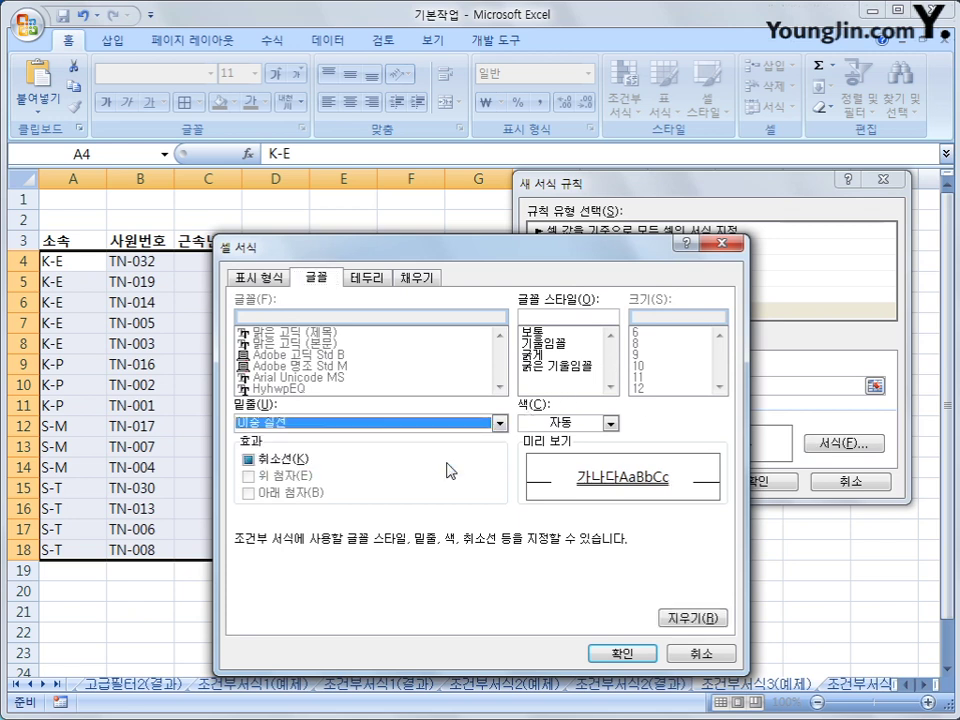
pyautogui.click(574, 345)
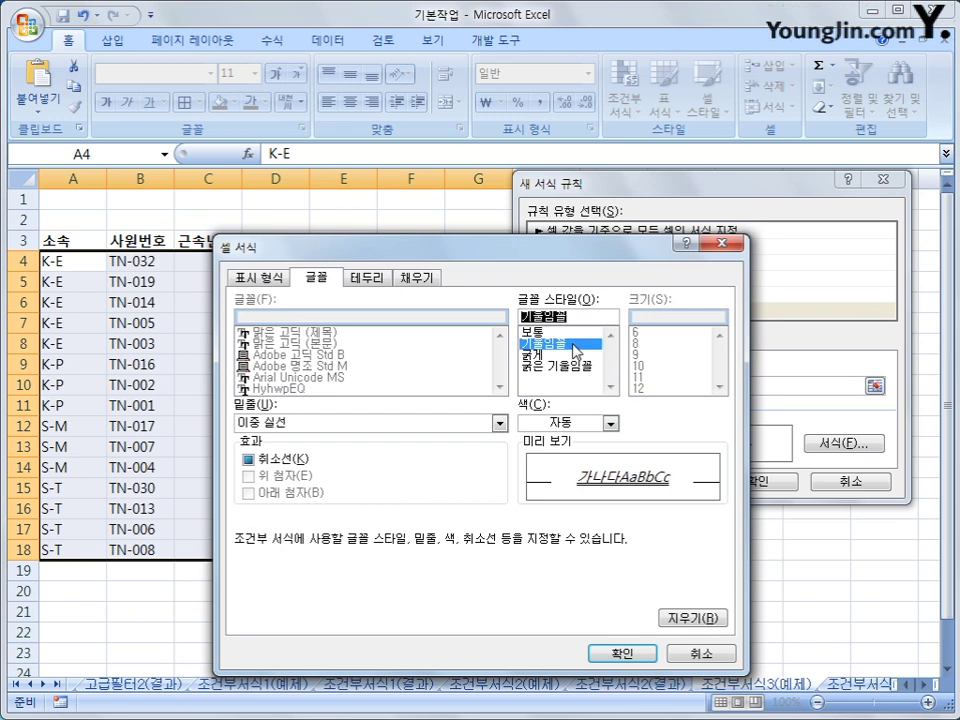
pyautogui.click(617, 652)
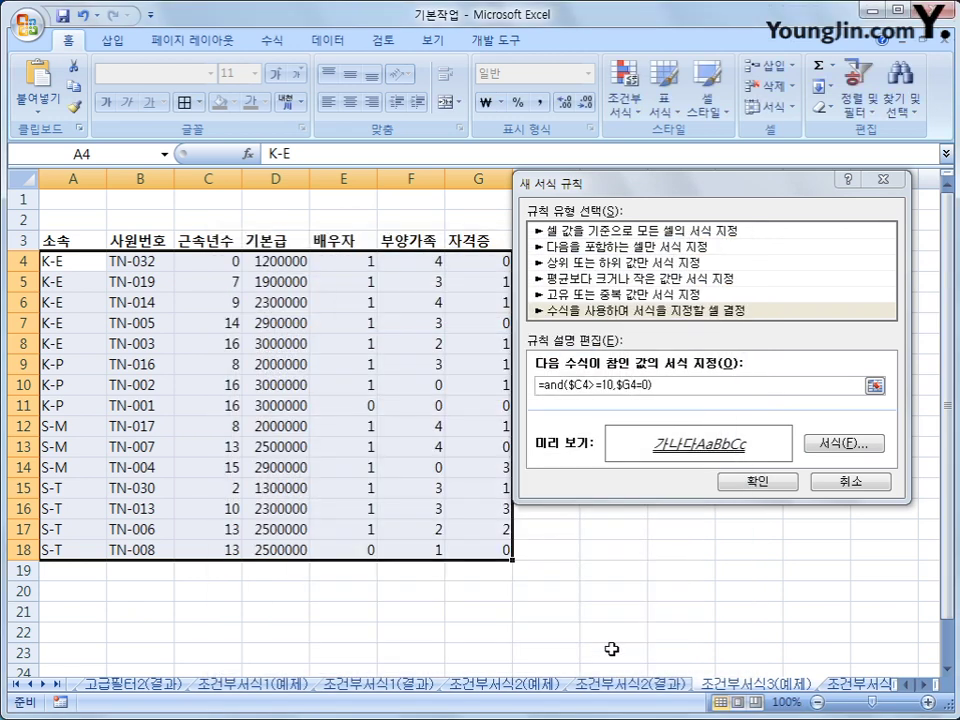
pyautogui.click(741, 481)
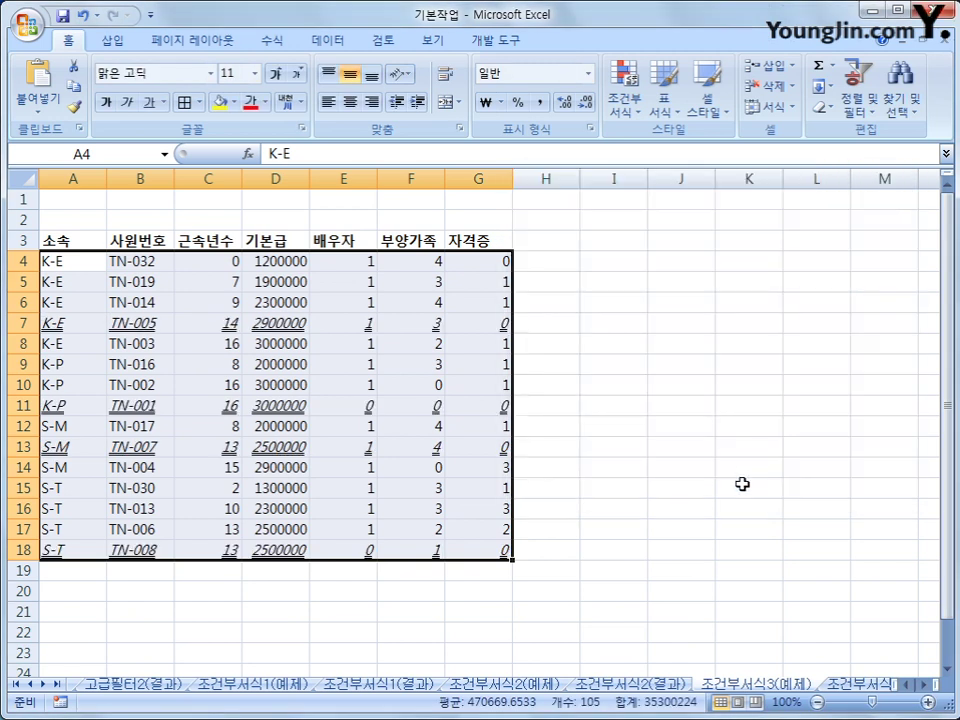
# Step: Check the 근속년수 and 자격증 values in the formatted rows 7, 11 and 13 against the rule
pyautogui.click(742, 484)
pyautogui.click(235, 328)
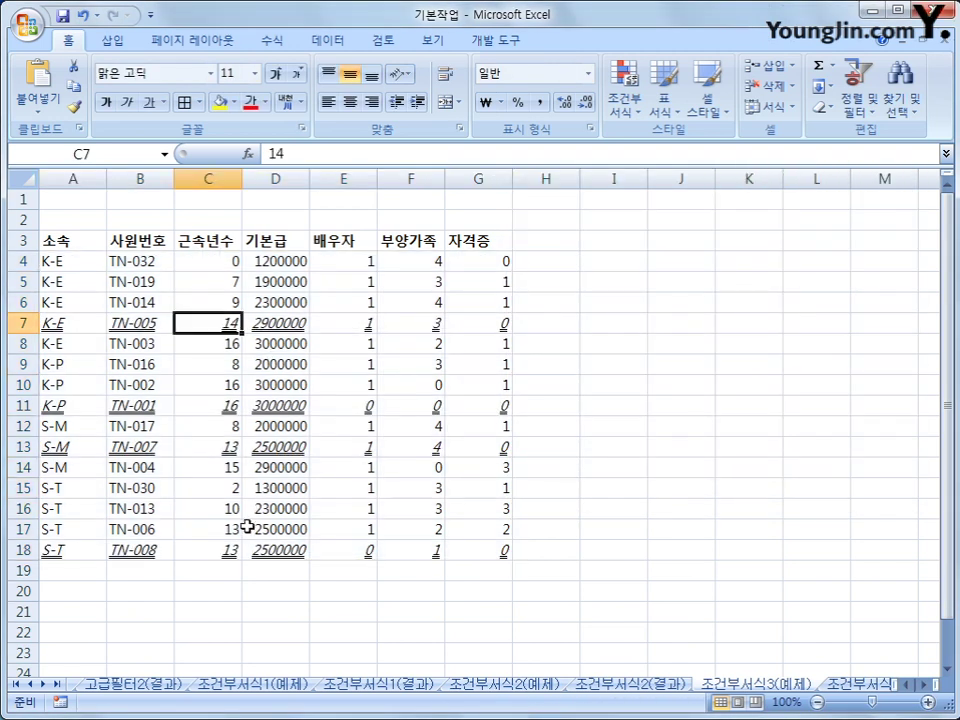
pyautogui.click(497, 321)
pyautogui.click(236, 410)
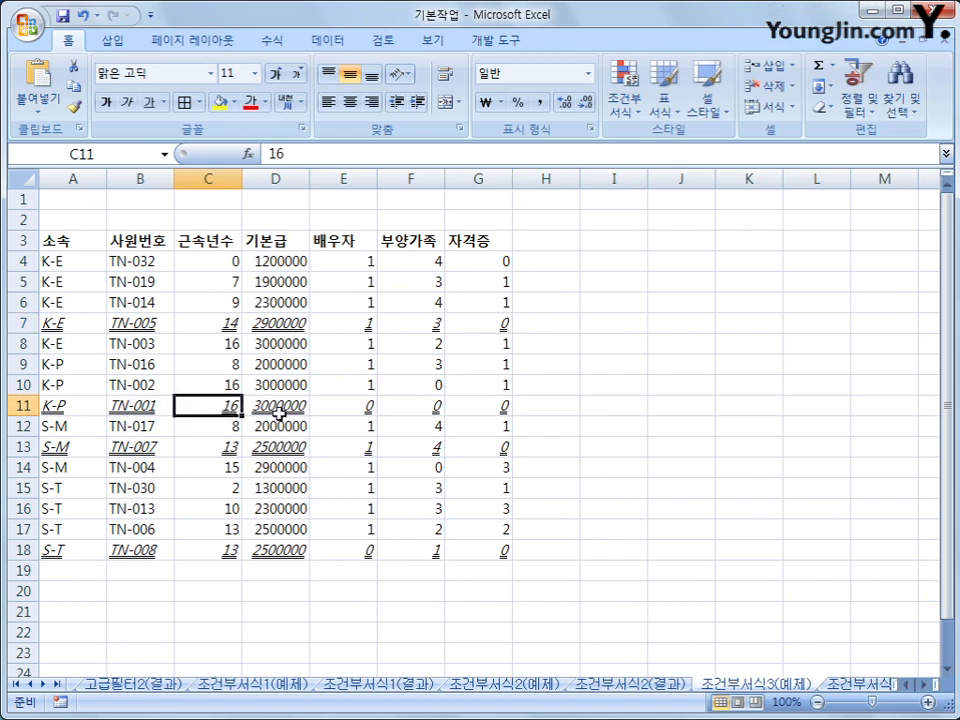
pyautogui.click(489, 404)
pyautogui.click(200, 446)
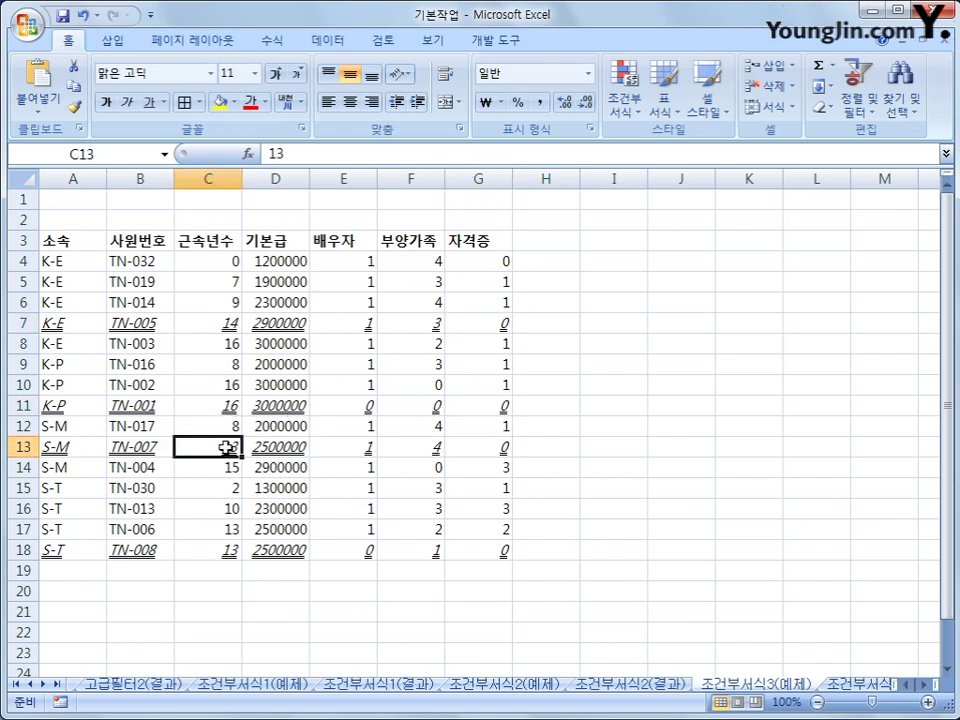
pyautogui.click(494, 443)
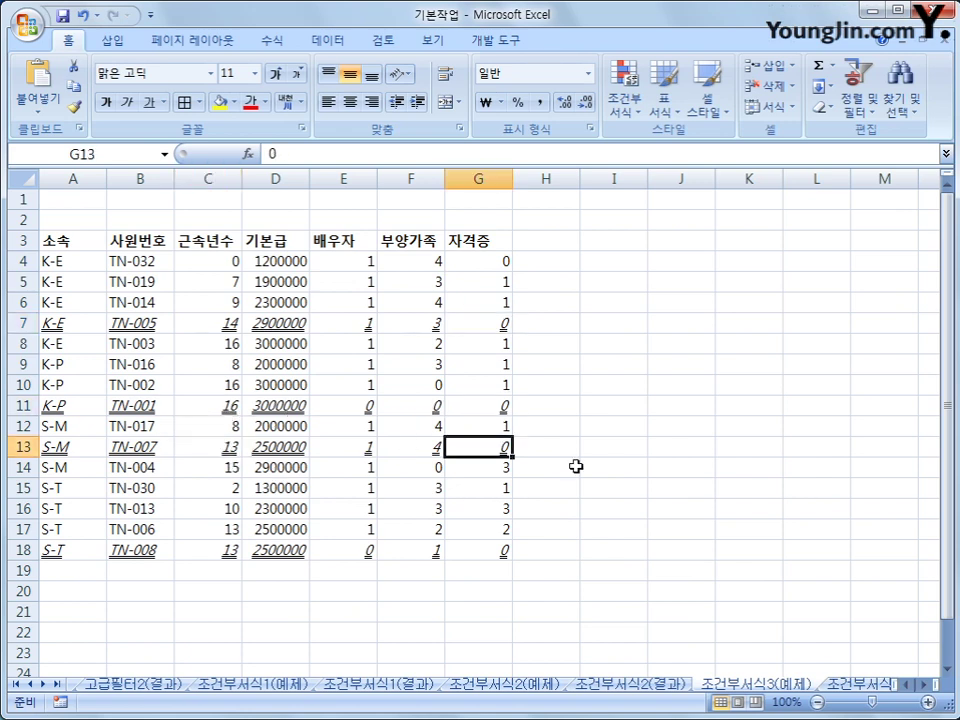